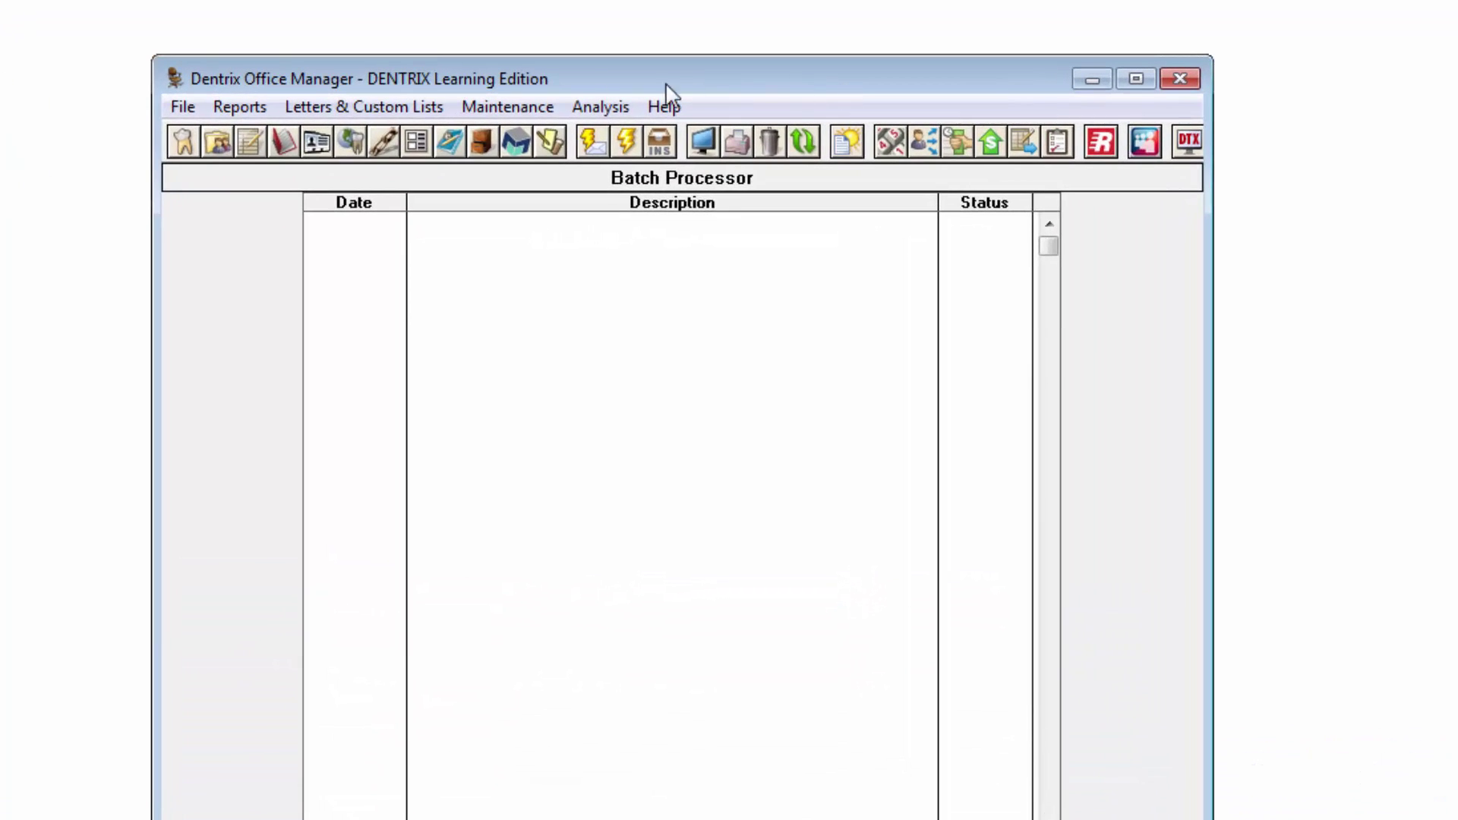
# Step: Open Multi-Code Setup under Practice Setup, listing existing multi-codes like the xxCCP child prophy
pyautogui.click(523, 107)
pyautogui.click(535, 171)
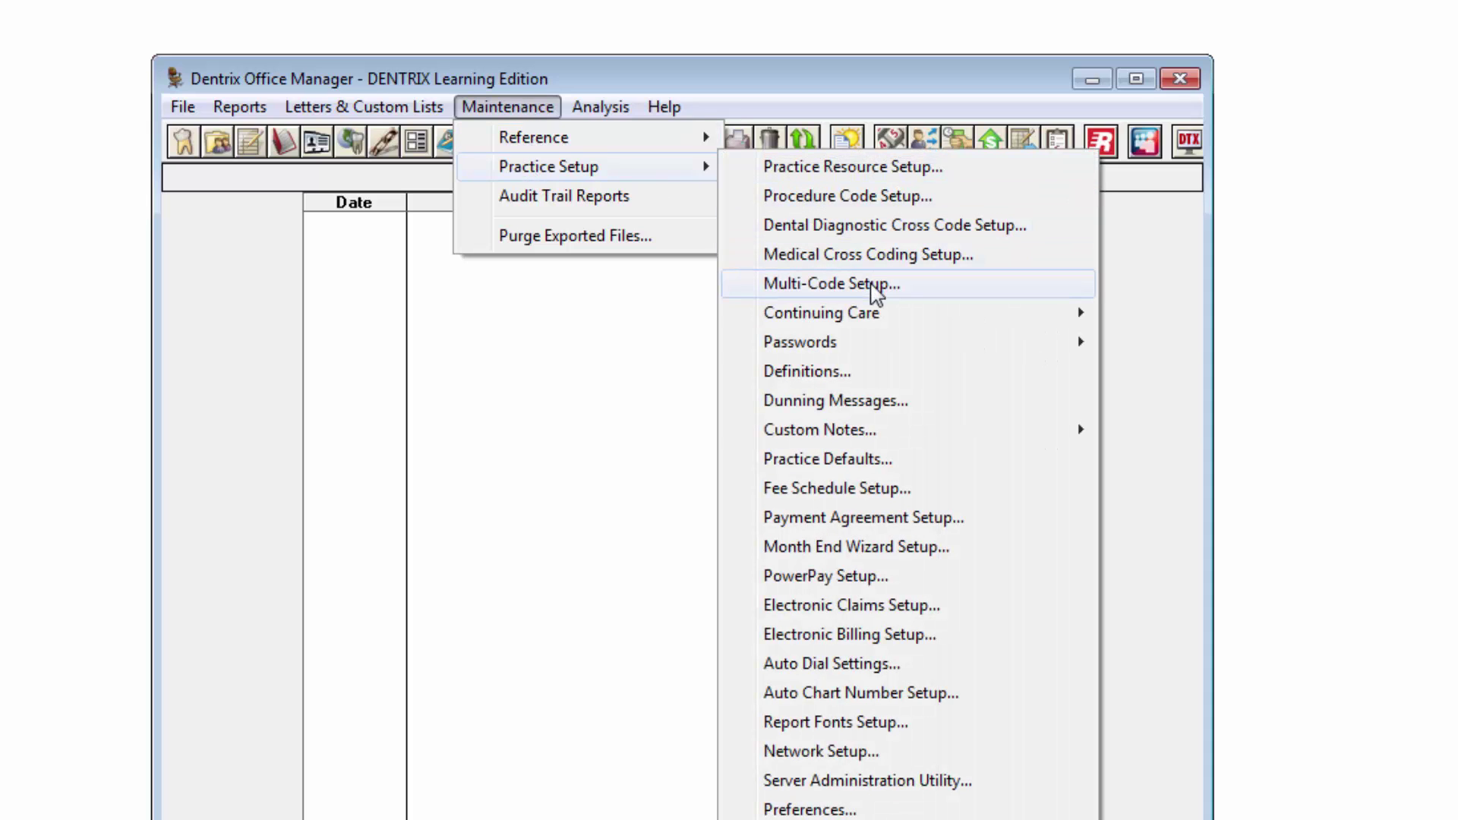
pyautogui.click(899, 284)
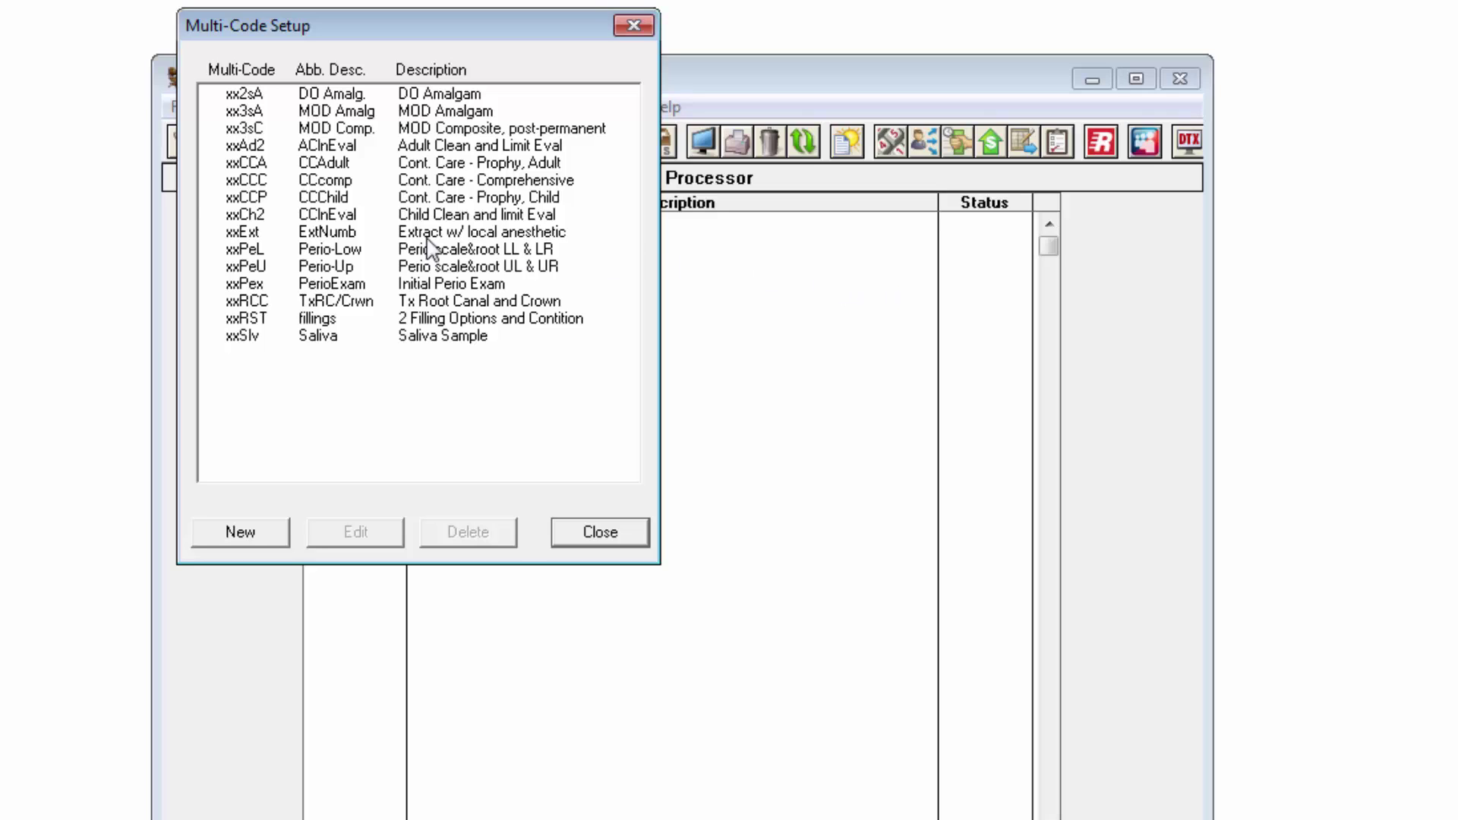
pyautogui.click(325, 198)
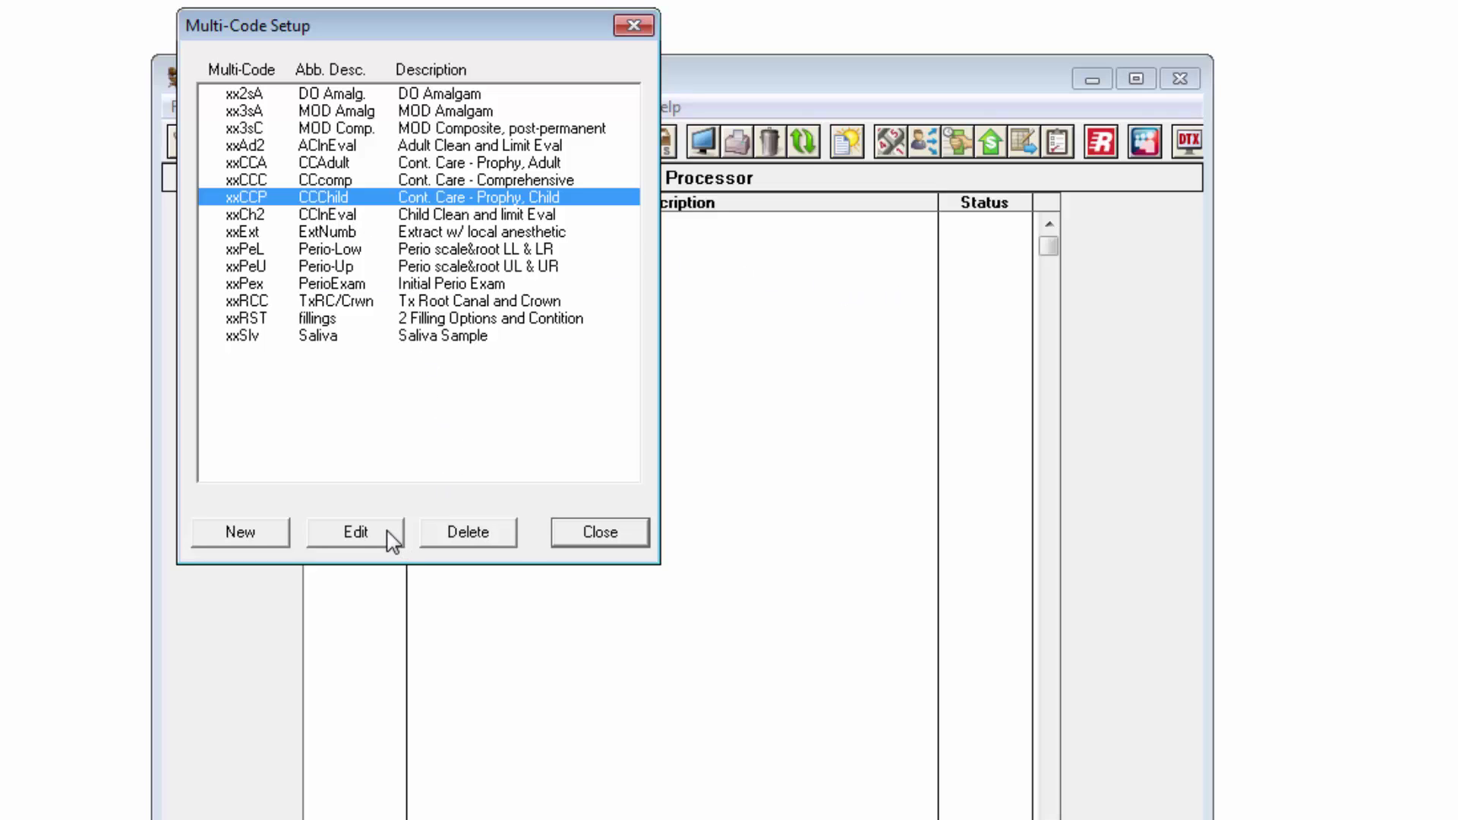
# Step: Start a new multi-code described Bridge, code BRG, abbreviation Bridge
pyautogui.click(257, 534)
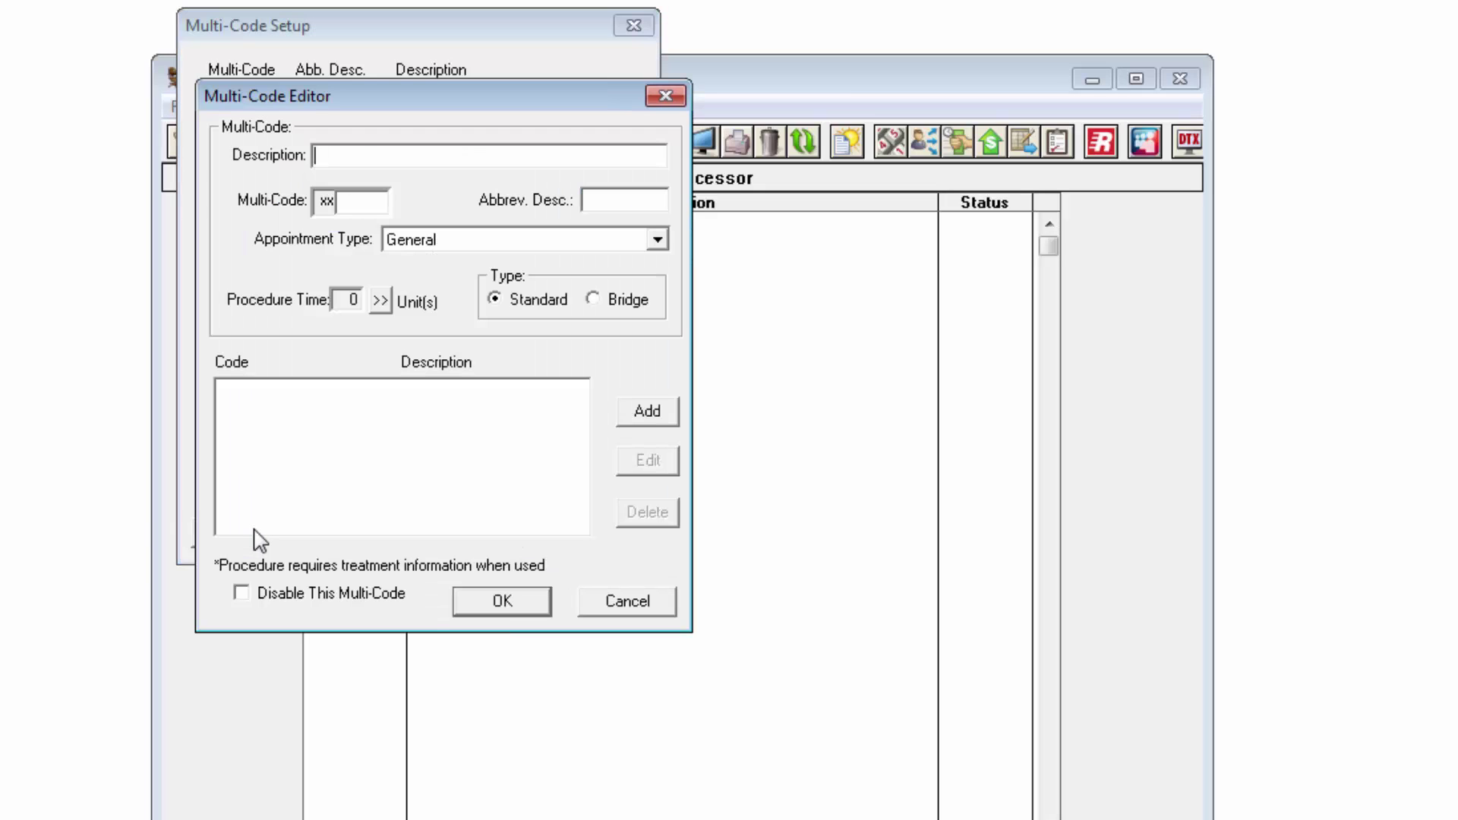
pyautogui.write('B')
pyautogui.write('ridge')
pyautogui.click(376, 199)
pyautogui.write('BRG')
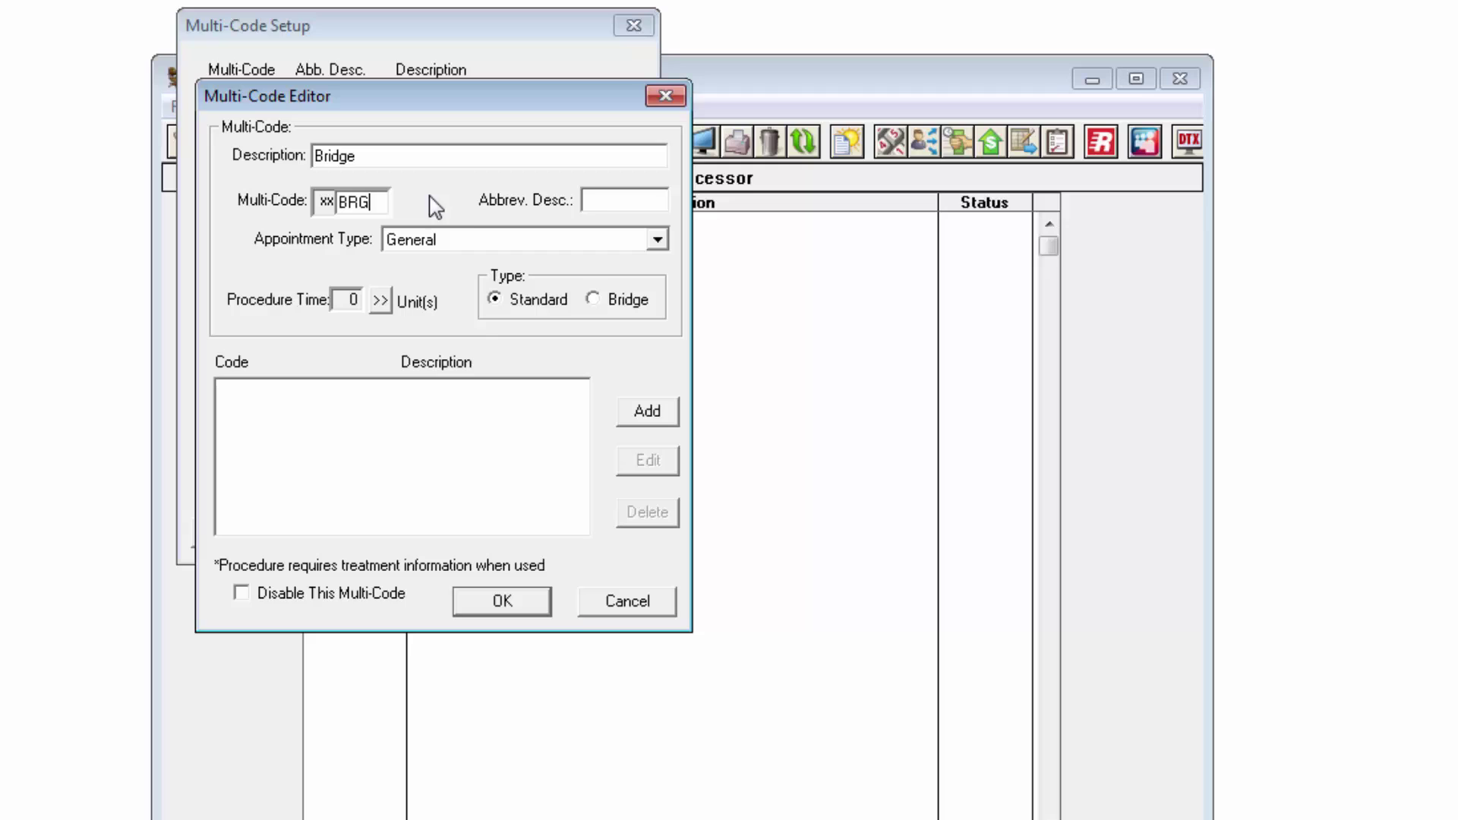
pyautogui.click(609, 197)
pyautogui.write('B')
pyautogui.write('ridge')
# Step: Give it a Medium Production appointment type and a 7-unit procedure time
pyautogui.click(602, 240)
pyautogui.click(596, 299)
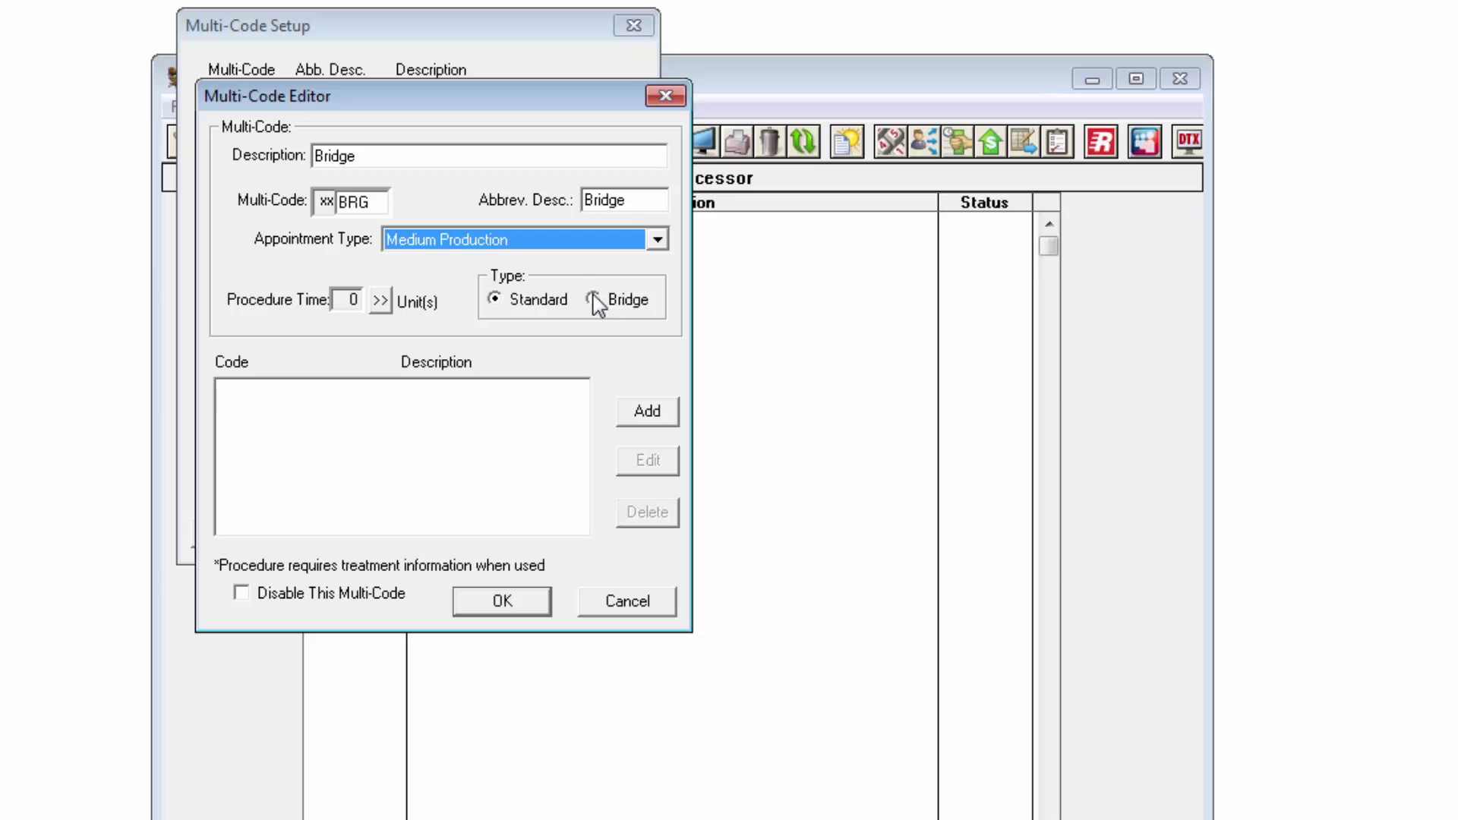
pyautogui.click(381, 302)
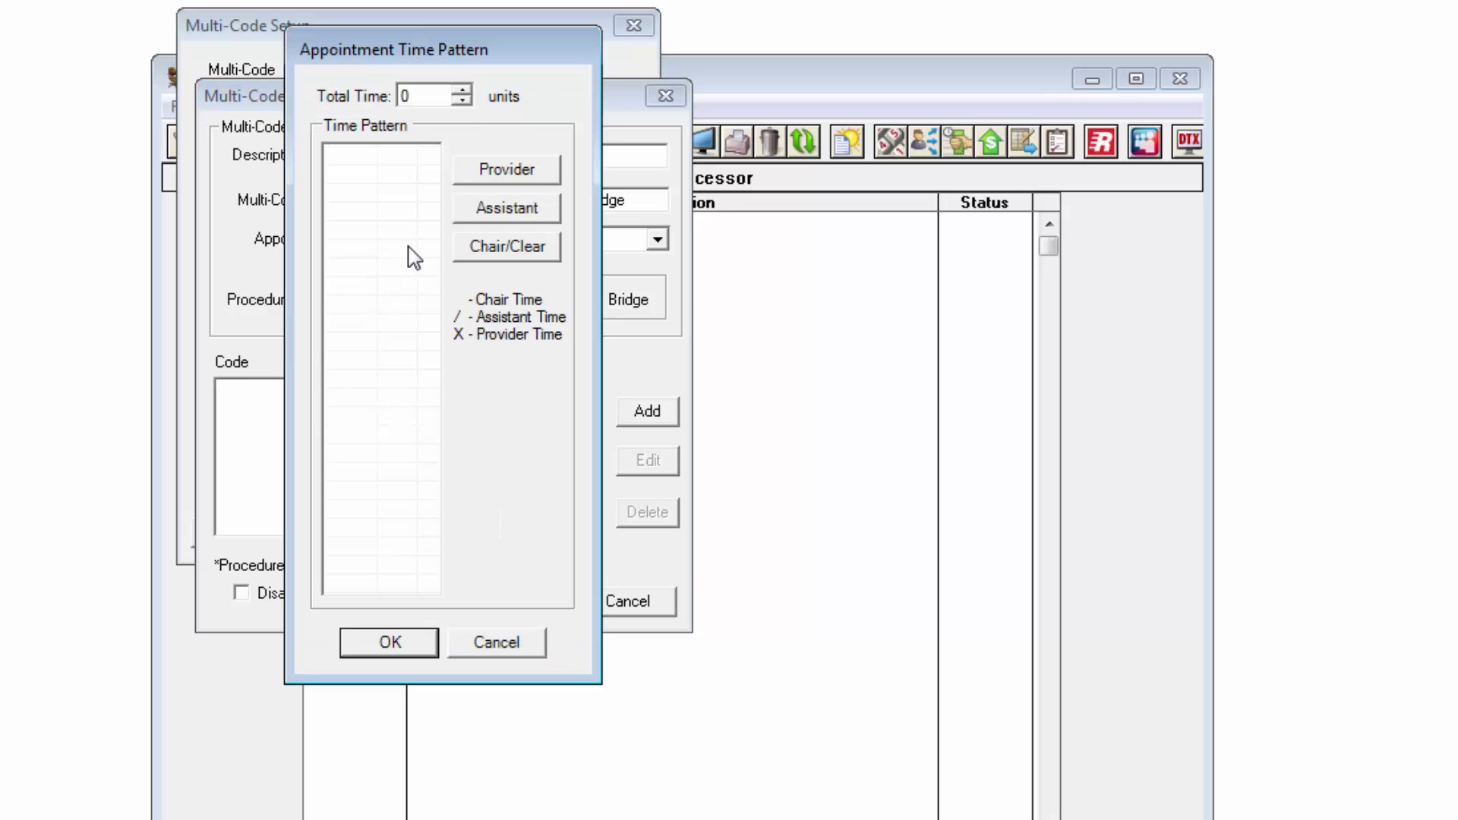
pyautogui.click(462, 90)
pyautogui.click(461, 90)
pyautogui.click(462, 90)
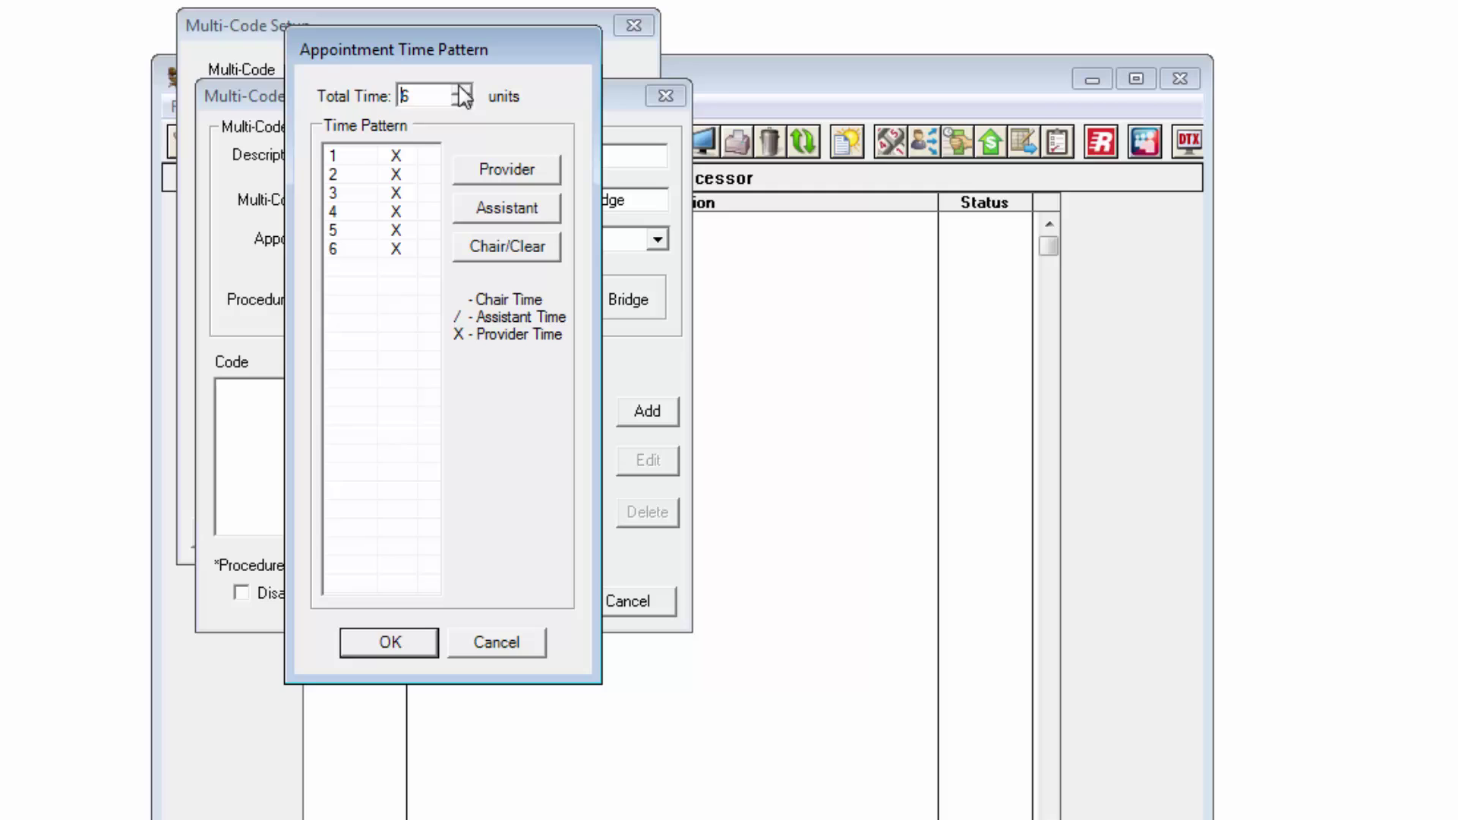
pyautogui.click(462, 90)
pyautogui.click(424, 641)
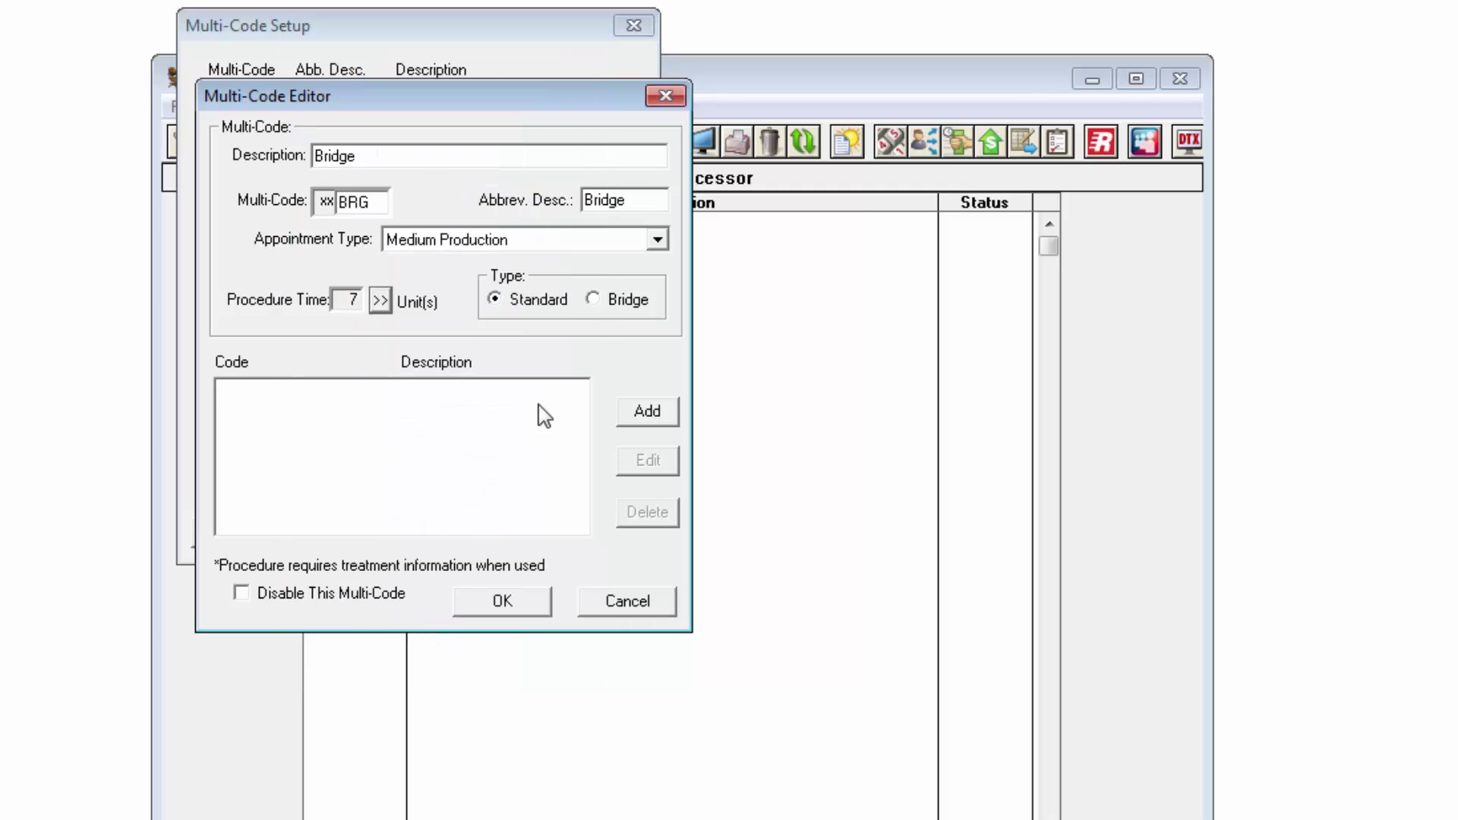
# Step: Make it a bridge type with pontic code X7527 from Prostho, fixed
pyautogui.click(593, 300)
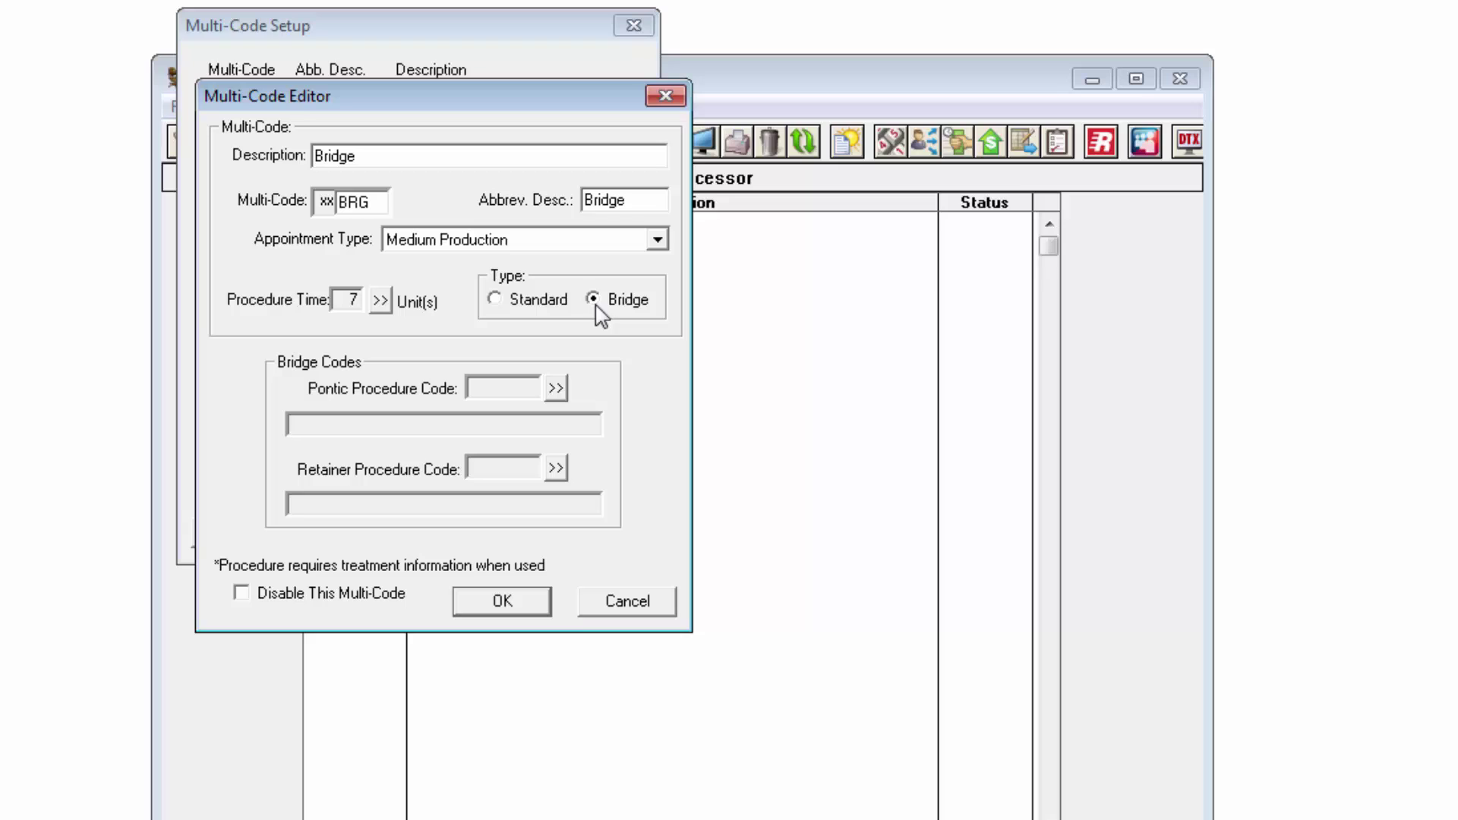
pyautogui.click(562, 391)
pyautogui.click(627, 270)
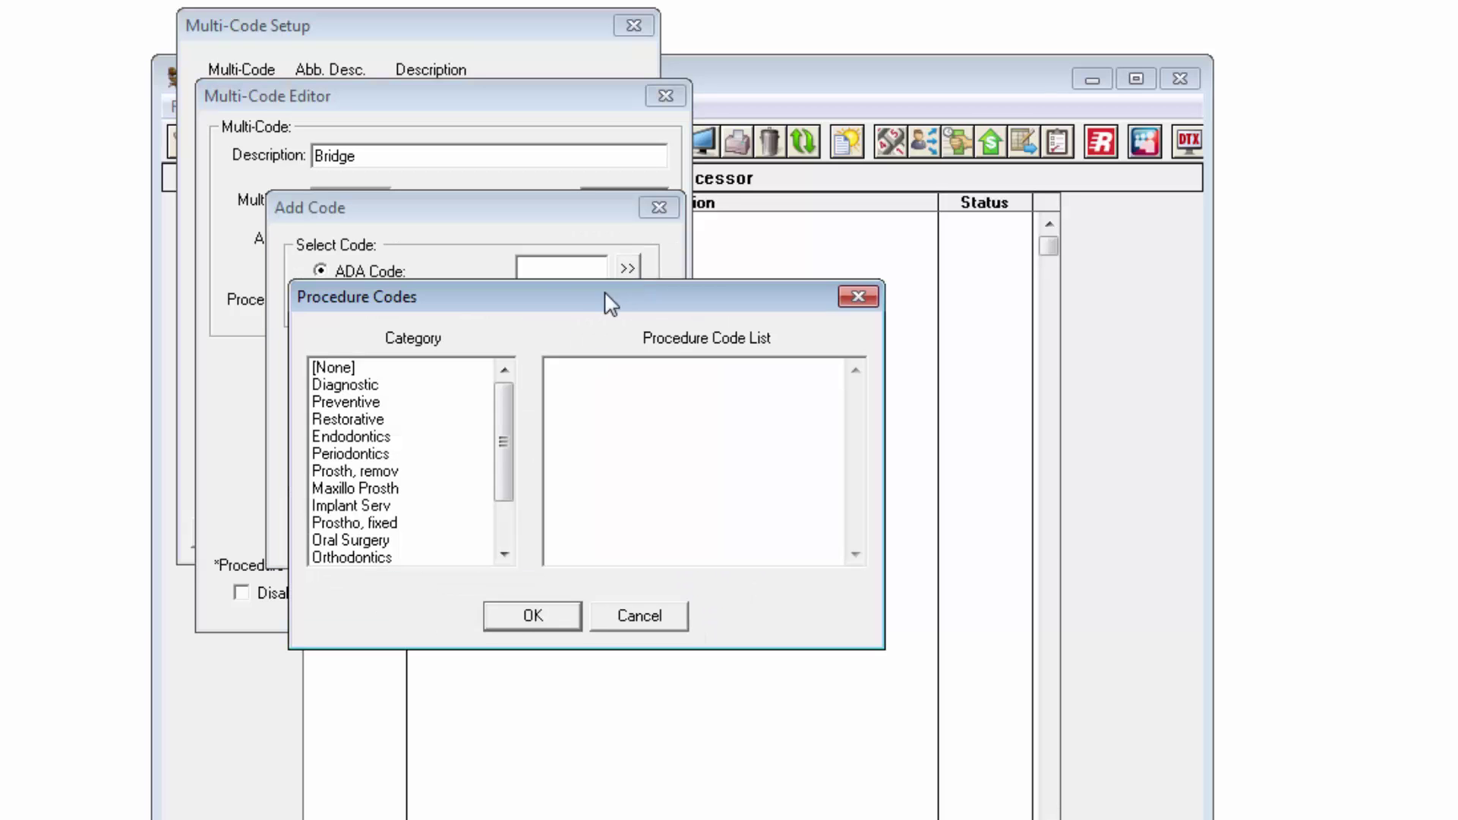
pyautogui.click(418, 523)
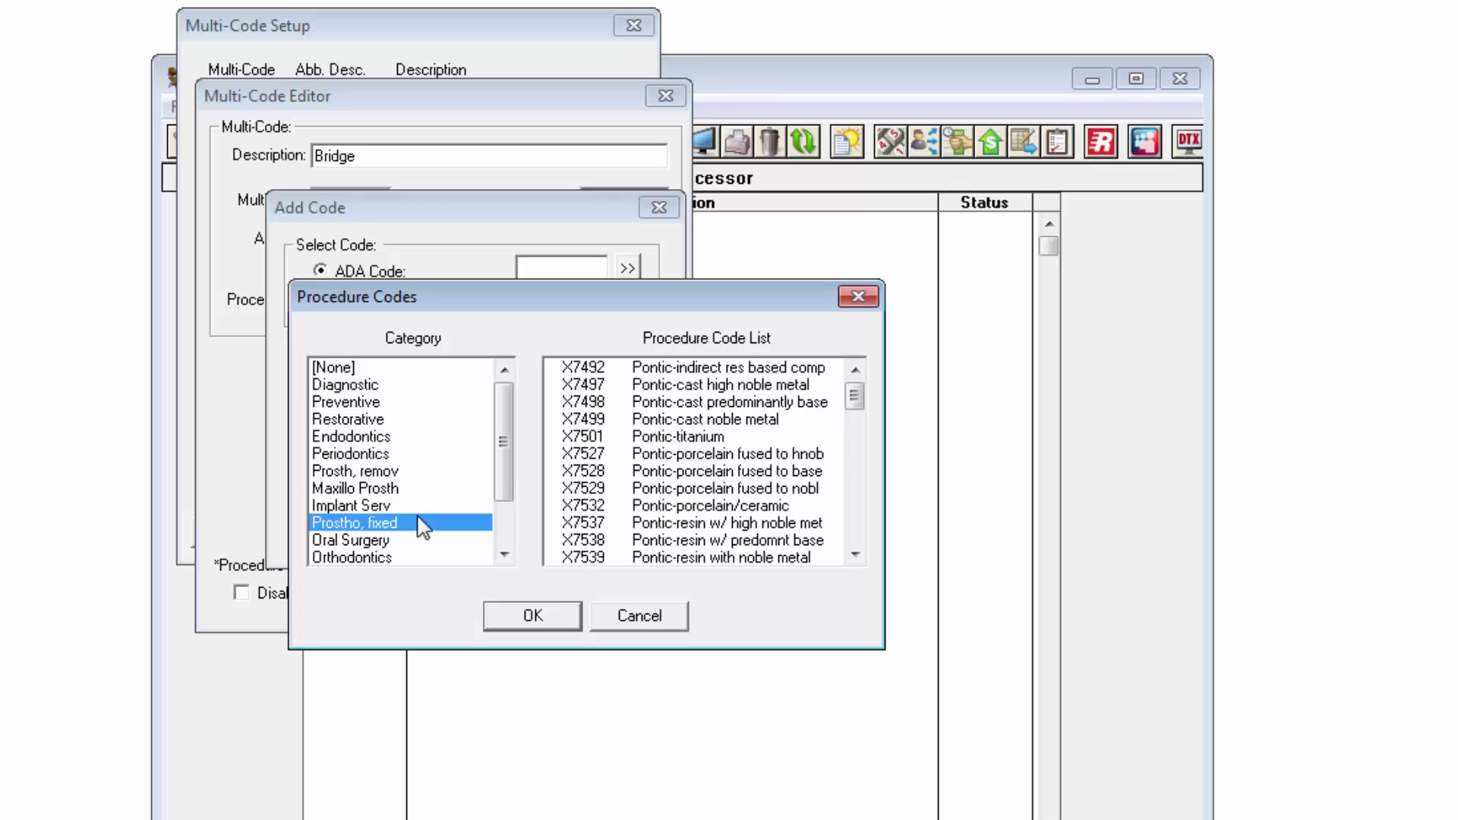
pyautogui.click(600, 453)
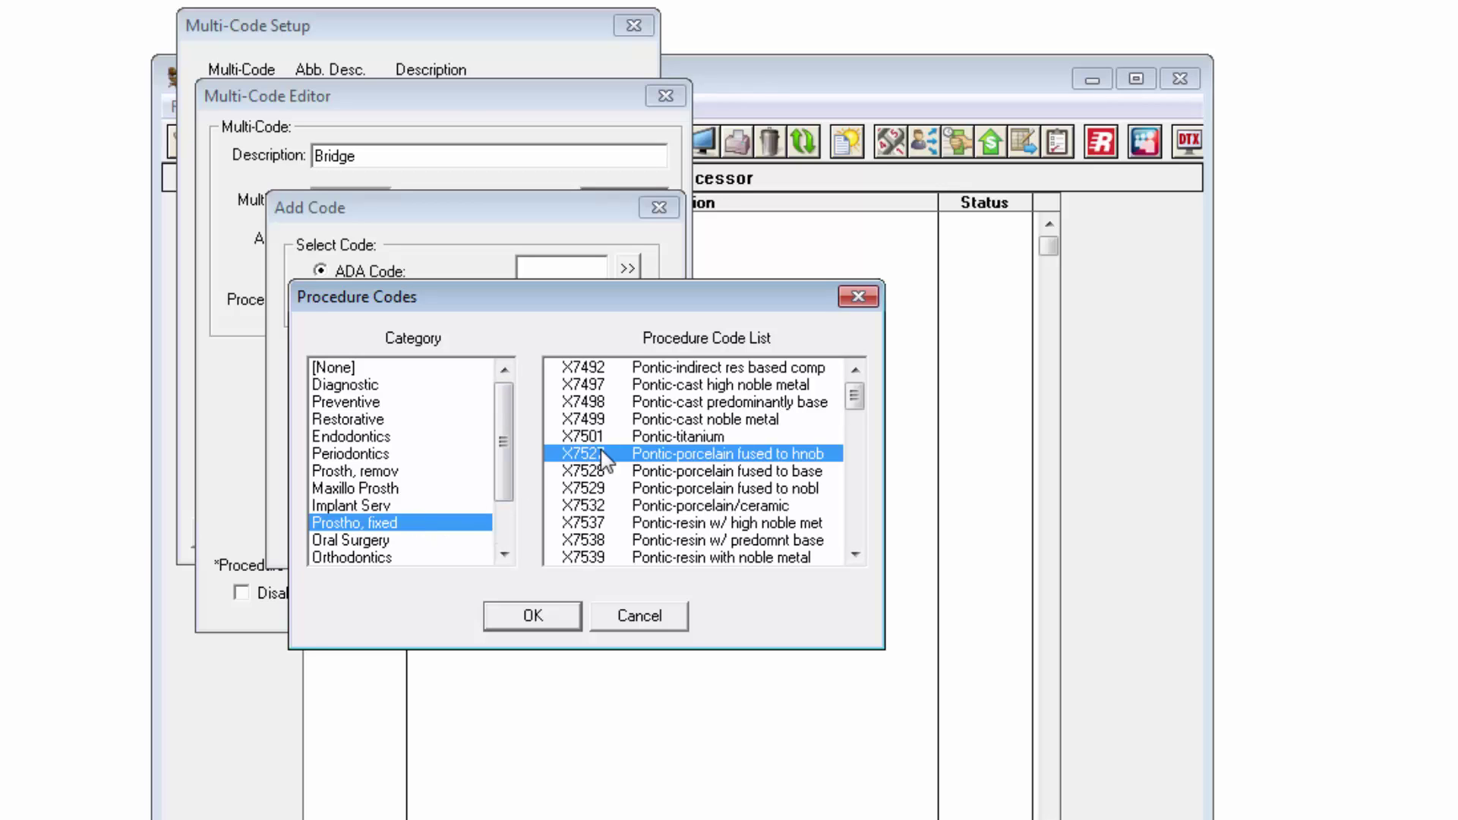
pyautogui.click(555, 624)
pyautogui.click(539, 535)
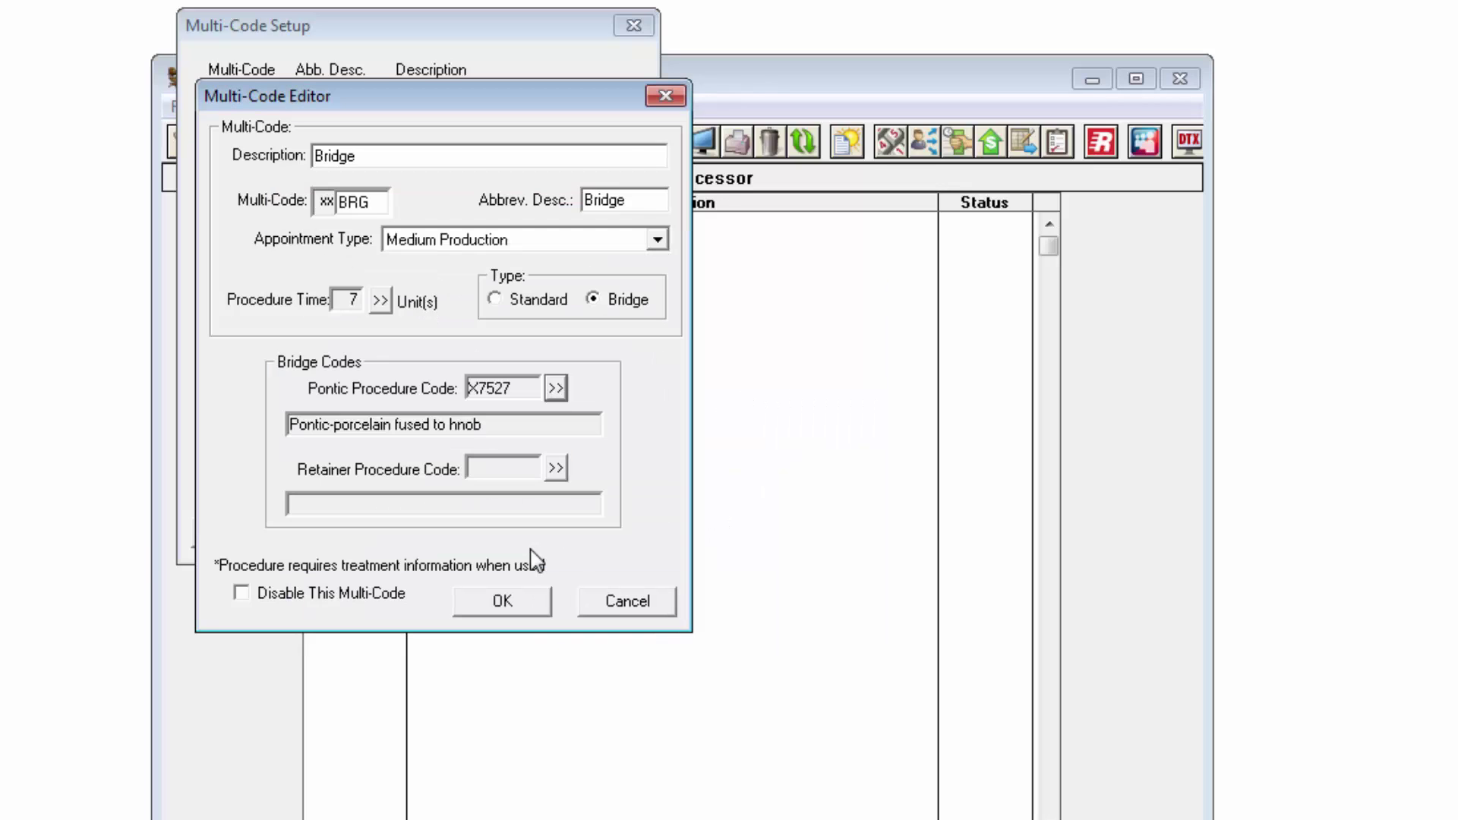
# Step: Assign X8037 porcelain fused retainer crown from Prostho, fixed as the retainer code
pyautogui.click(554, 469)
pyautogui.click(627, 269)
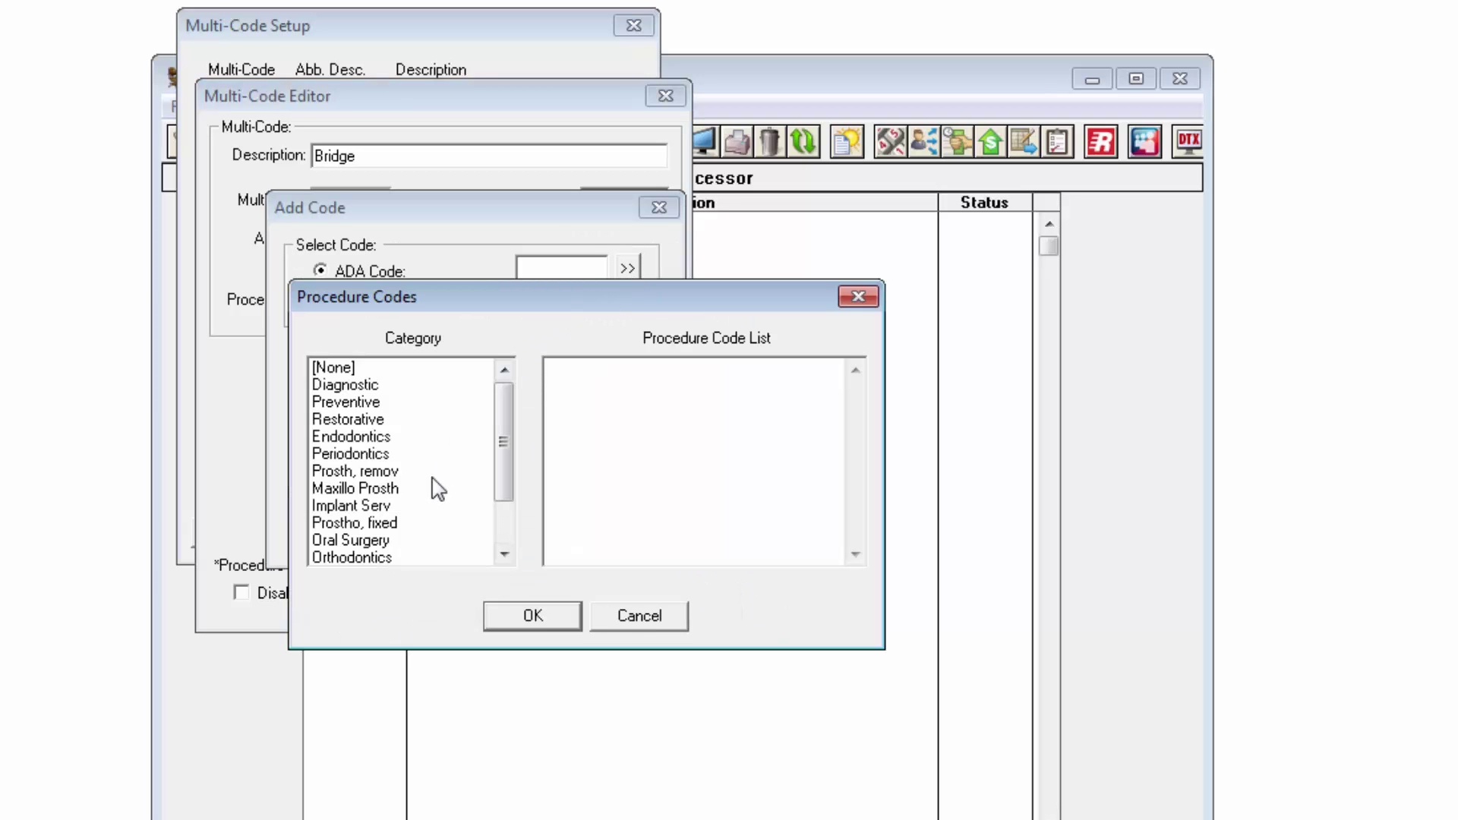
pyautogui.click(395, 523)
pyautogui.scroll(-3, 858, 545)
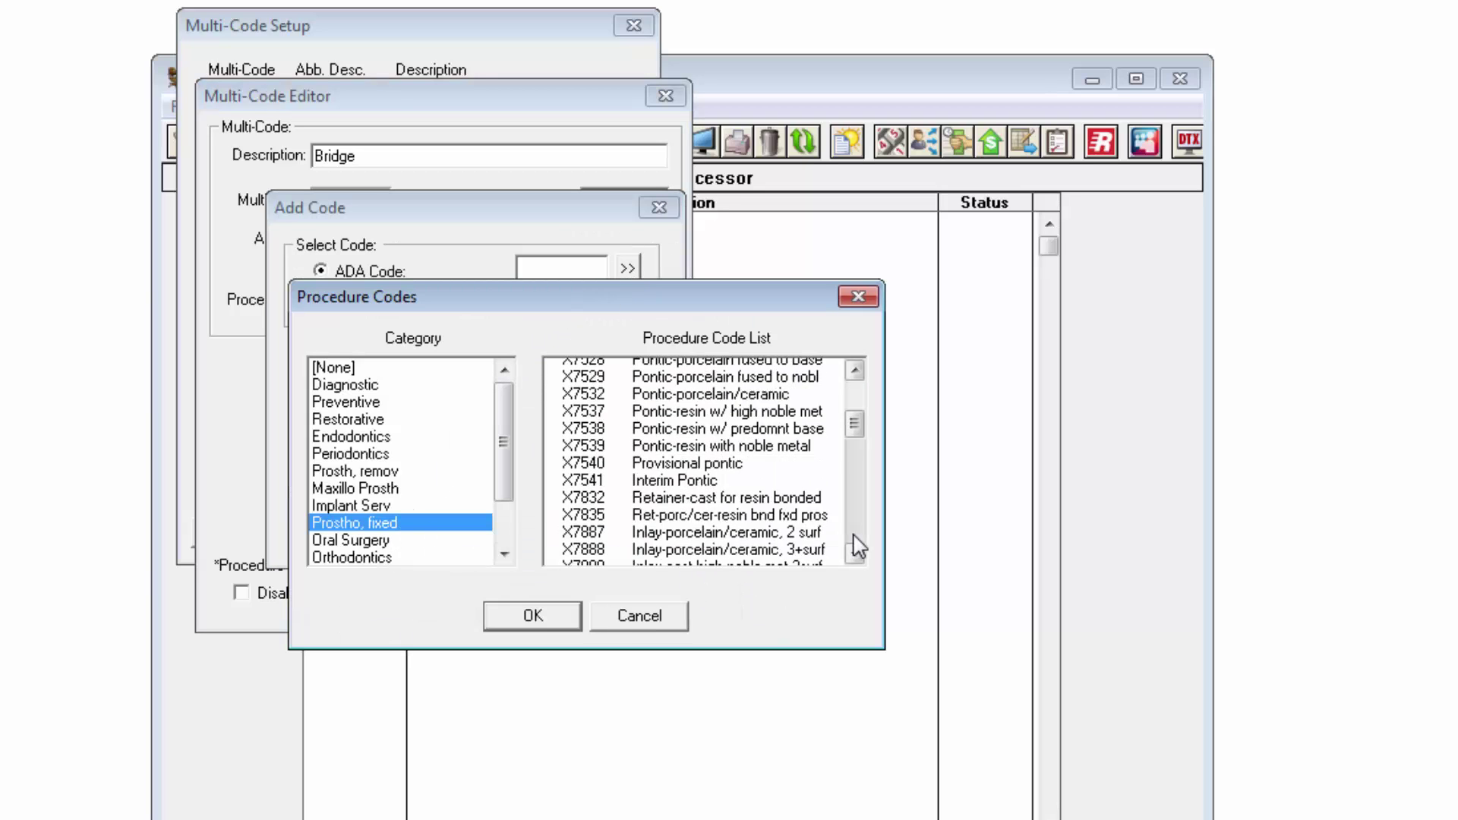
pyautogui.scroll(-3, 858, 545)
pyautogui.scroll(-4, 857, 545)
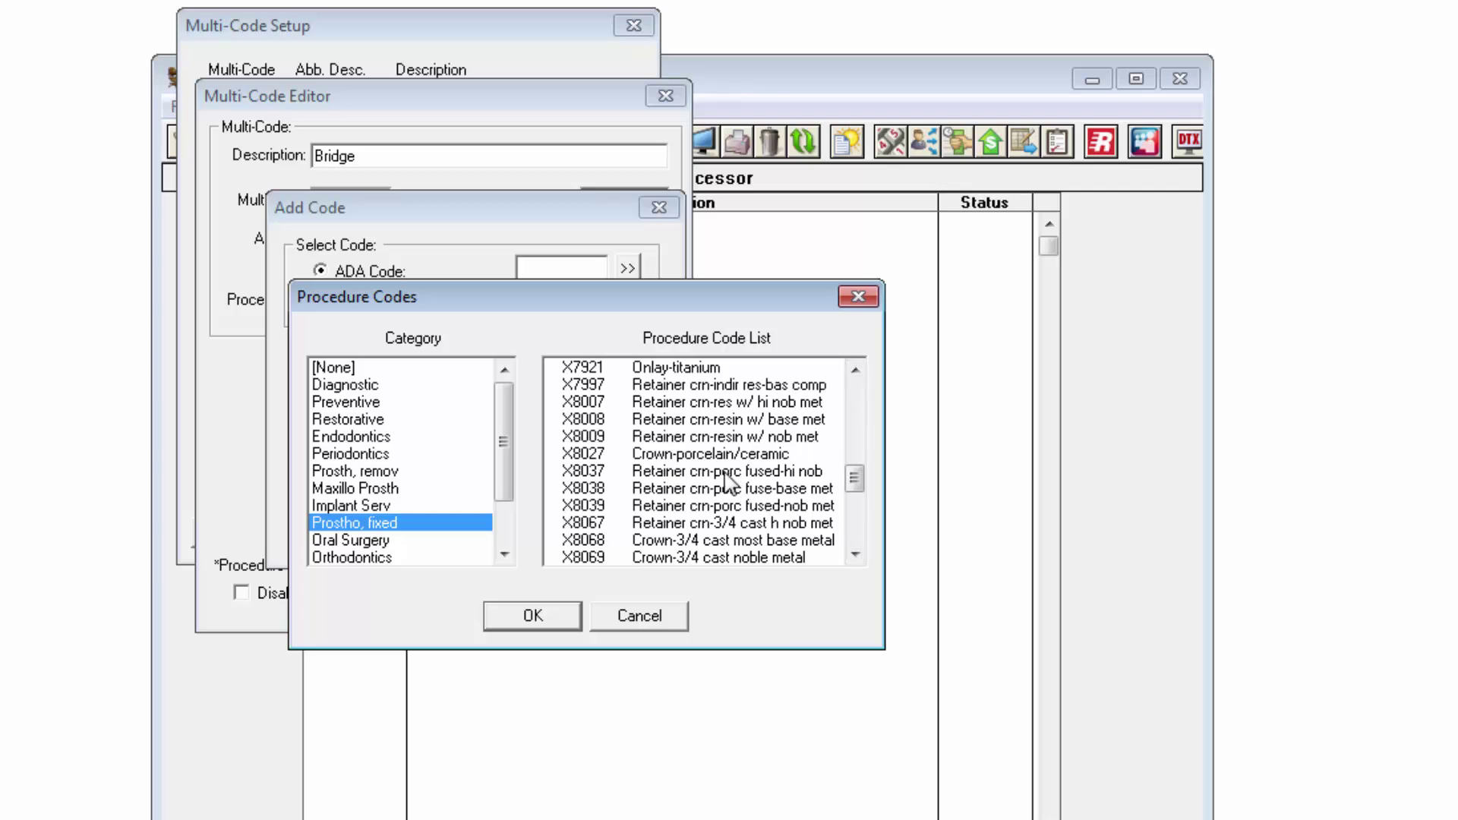
pyautogui.click(729, 472)
pyautogui.click(535, 619)
pyautogui.click(517, 533)
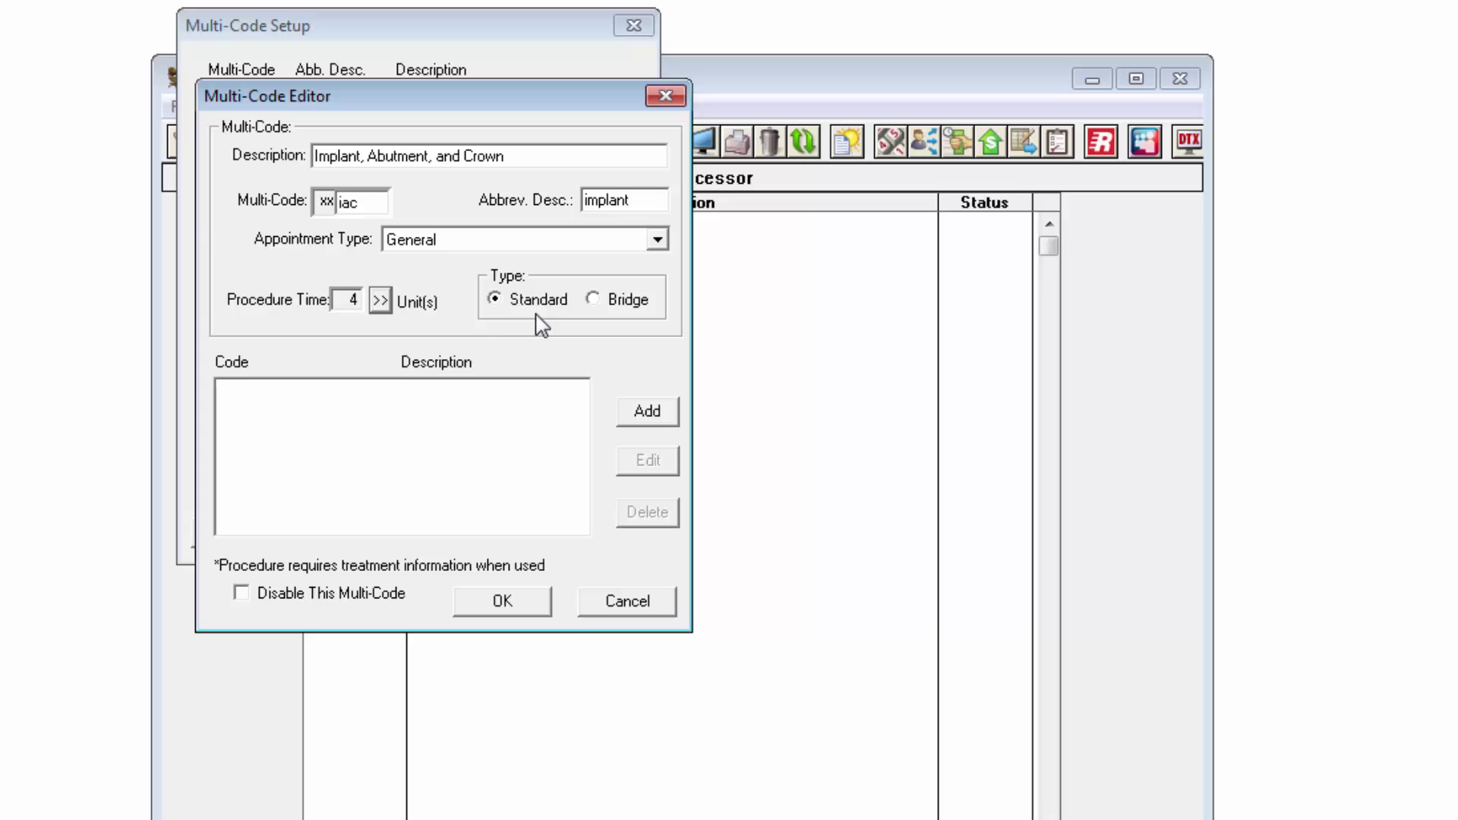
# Step: Add implant code X7297 to the Implant, Abutment, and Crown multi-code
pyautogui.click(647, 415)
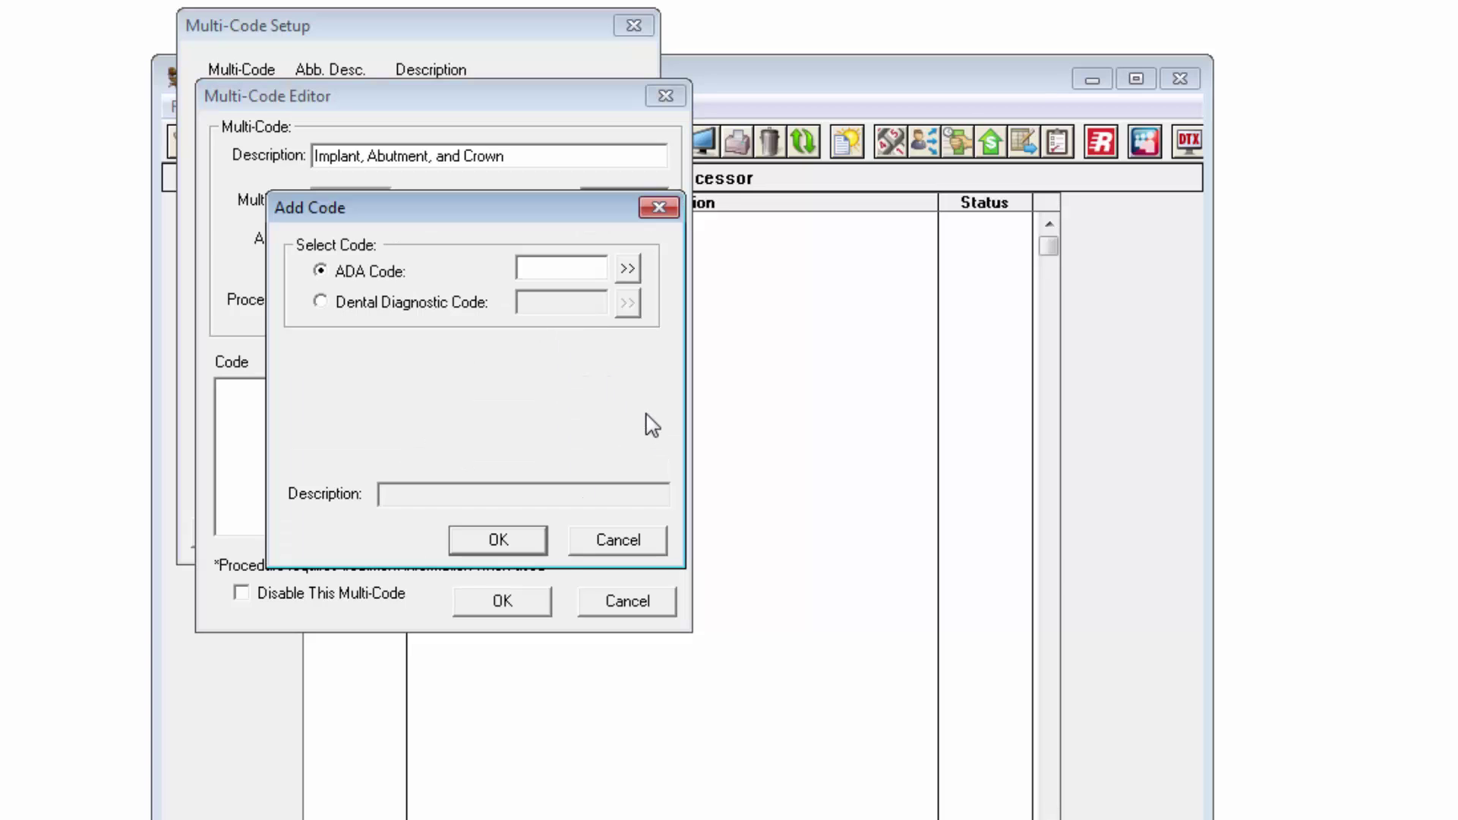
pyautogui.click(574, 266)
pyautogui.write('x')
pyautogui.write('7297')
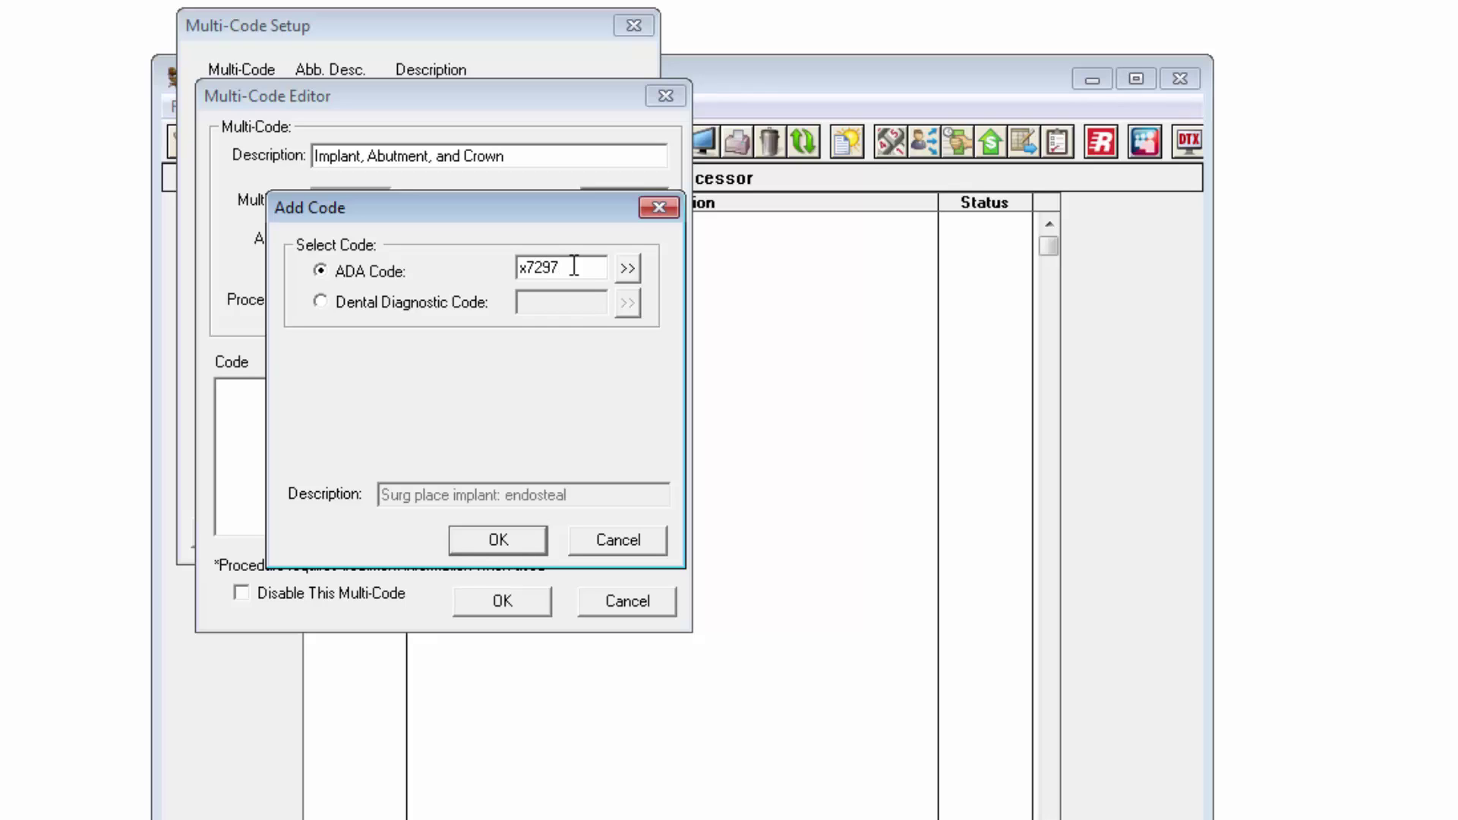
pyautogui.click(547, 541)
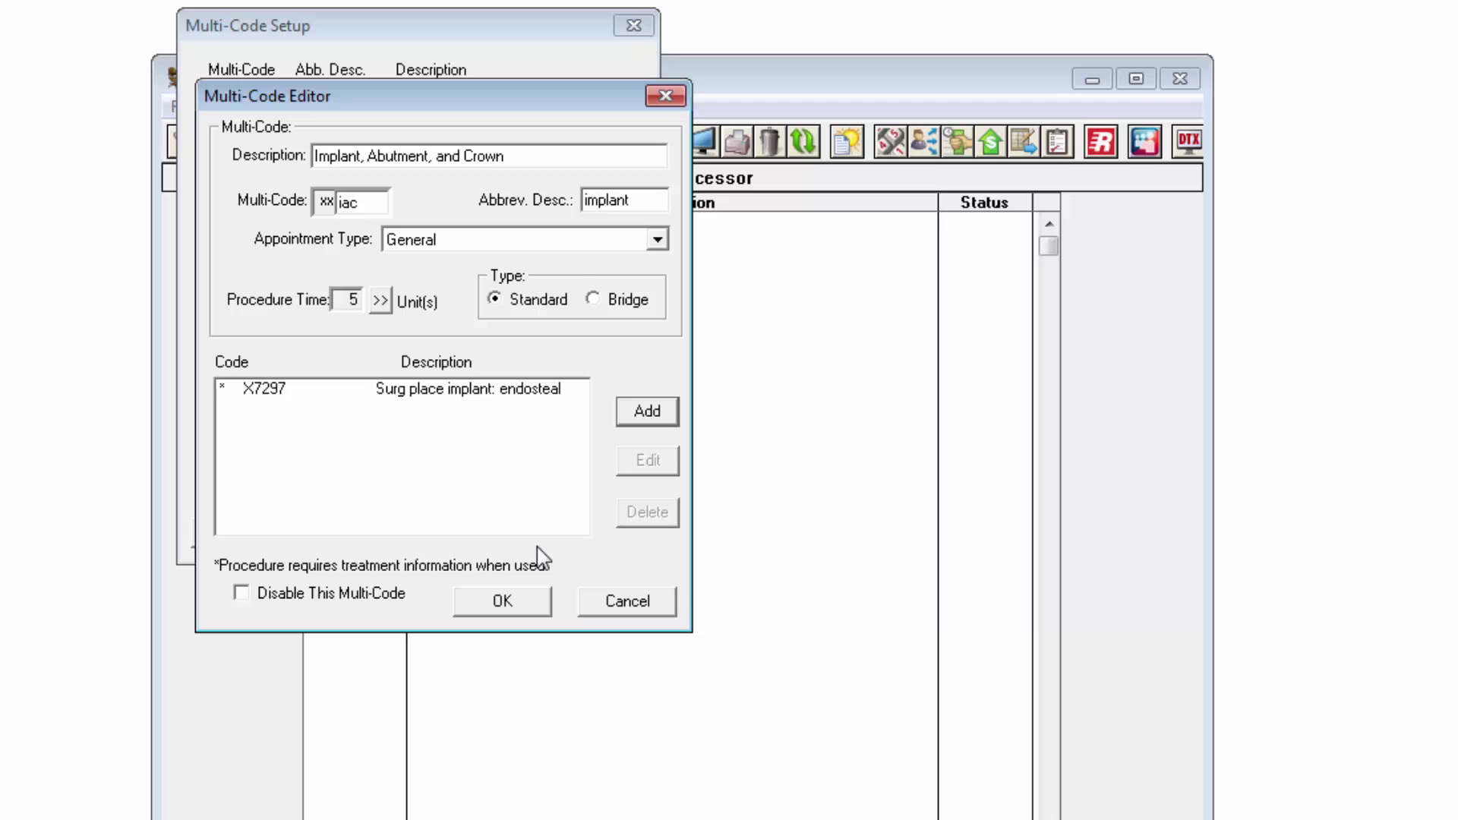
# Step: Add abutment-supported crown code X7345 from Implant Serv to the implant multi-code
pyautogui.click(657, 412)
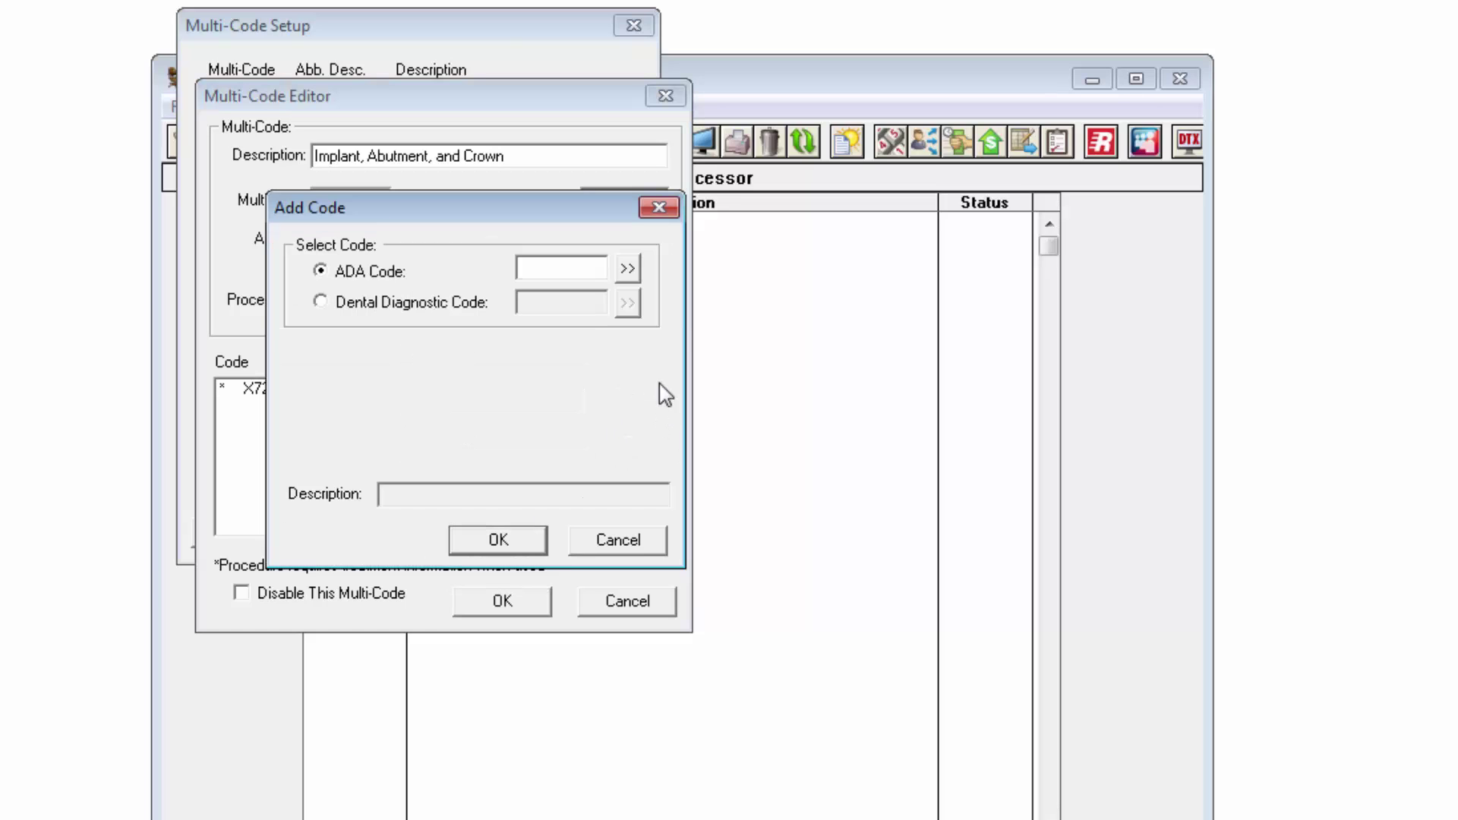
pyautogui.click(628, 268)
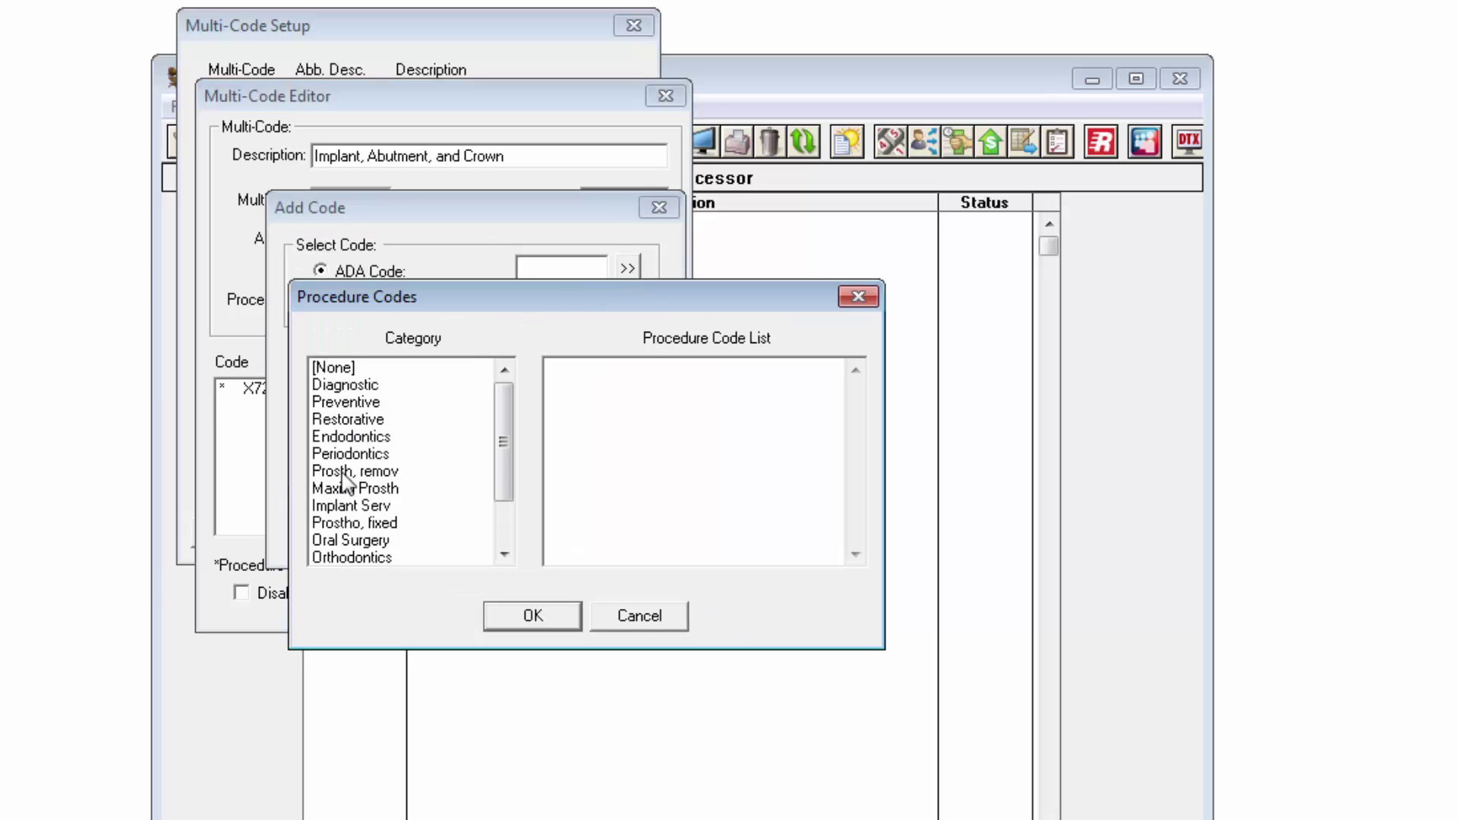
pyautogui.click(346, 507)
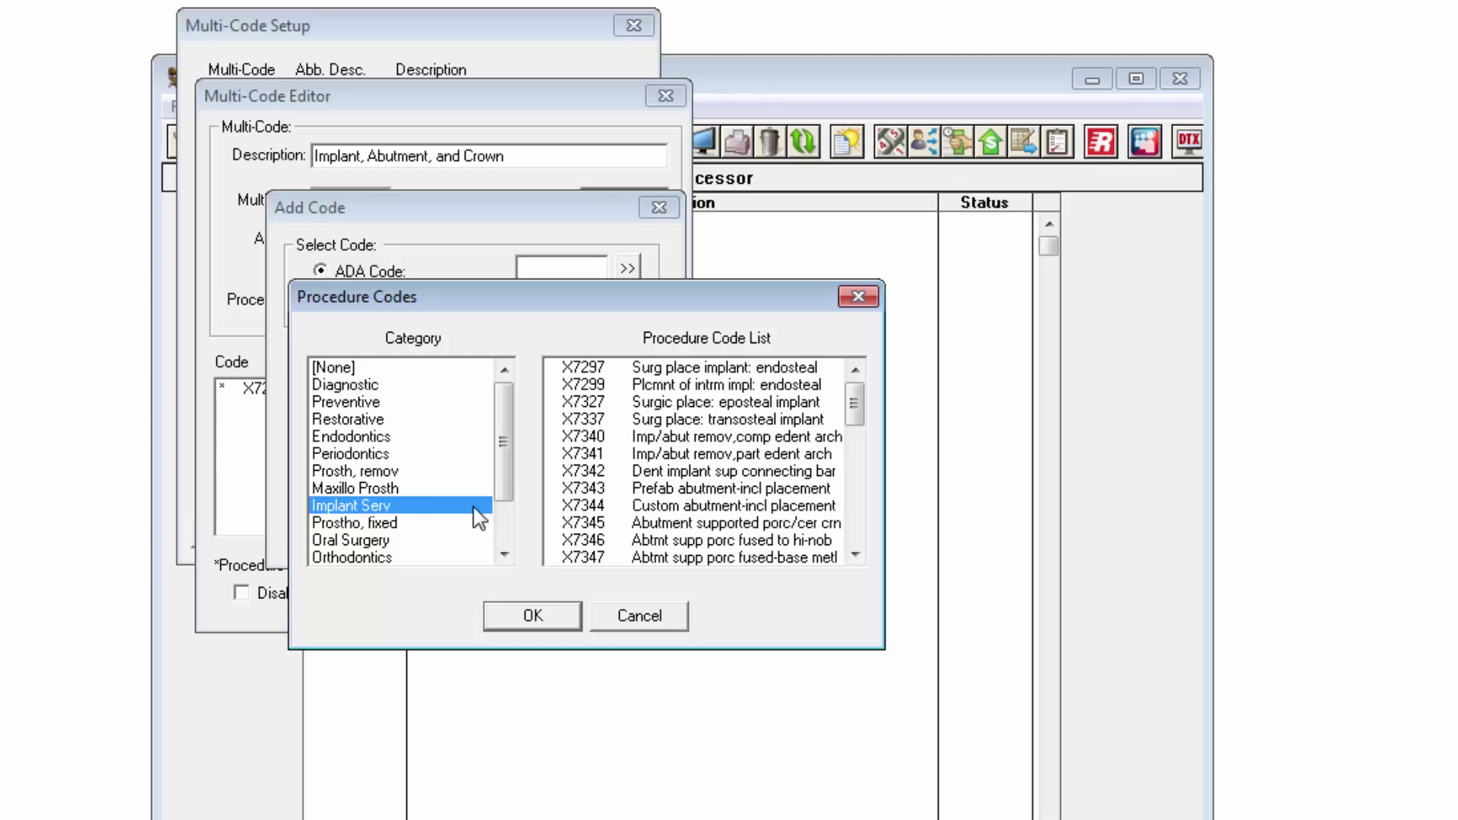
pyautogui.click(581, 524)
pyautogui.click(532, 617)
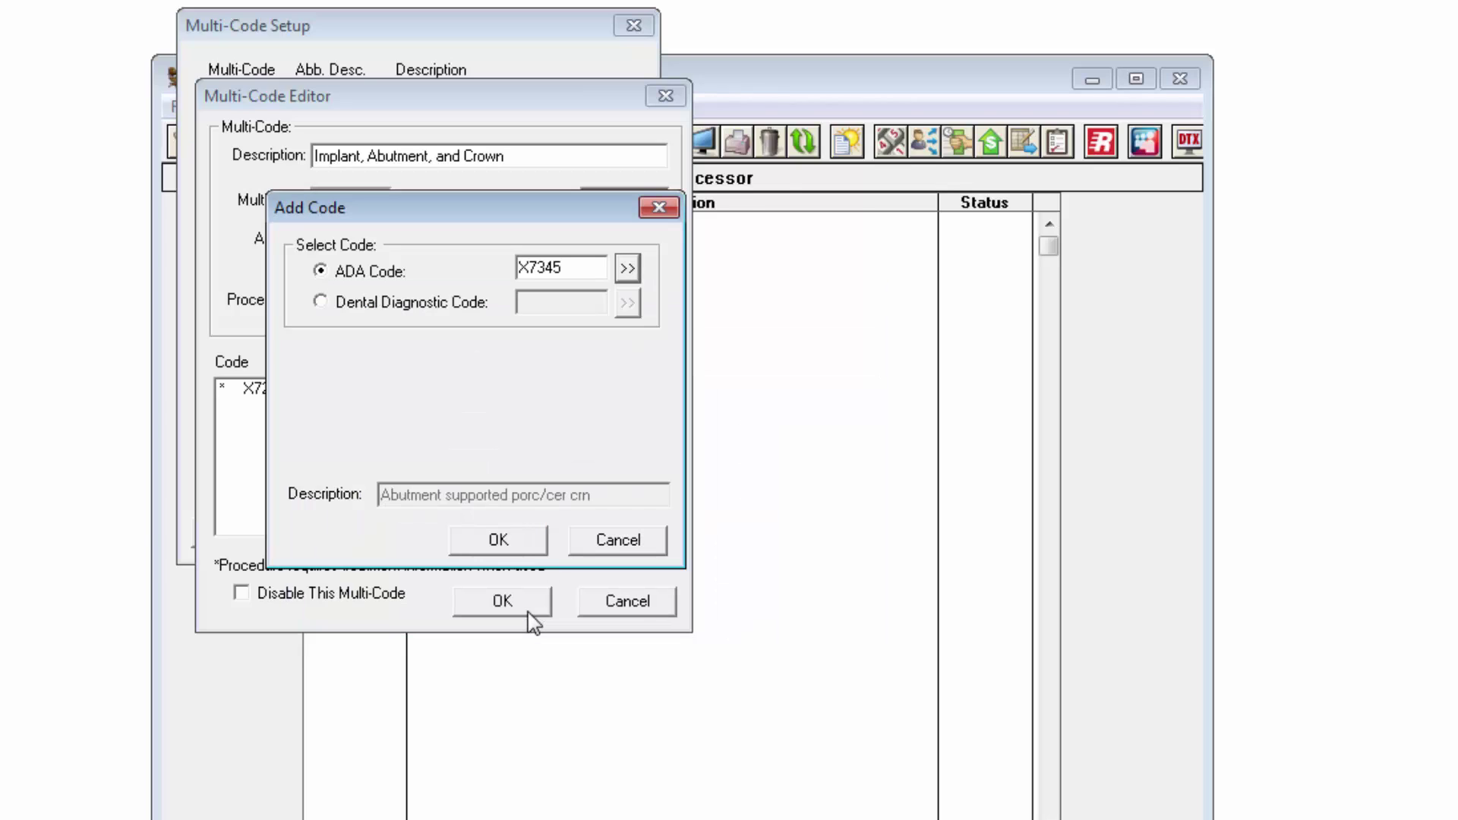
pyautogui.click(525, 548)
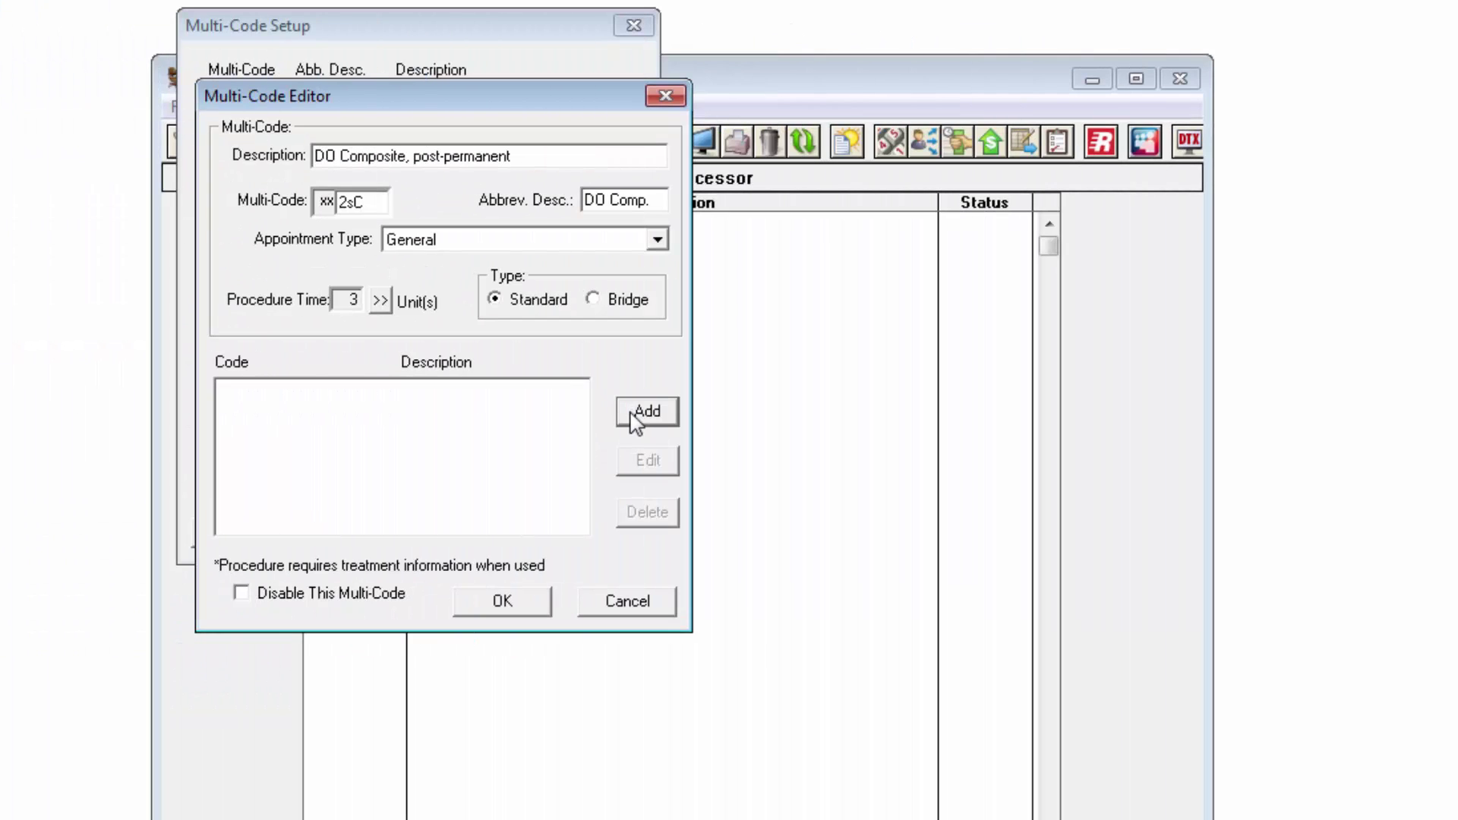
# Step: Add Restorative code X3679 (resin composite-2s, posterior) with the D and I/O surfaces checked
pyautogui.click(636, 416)
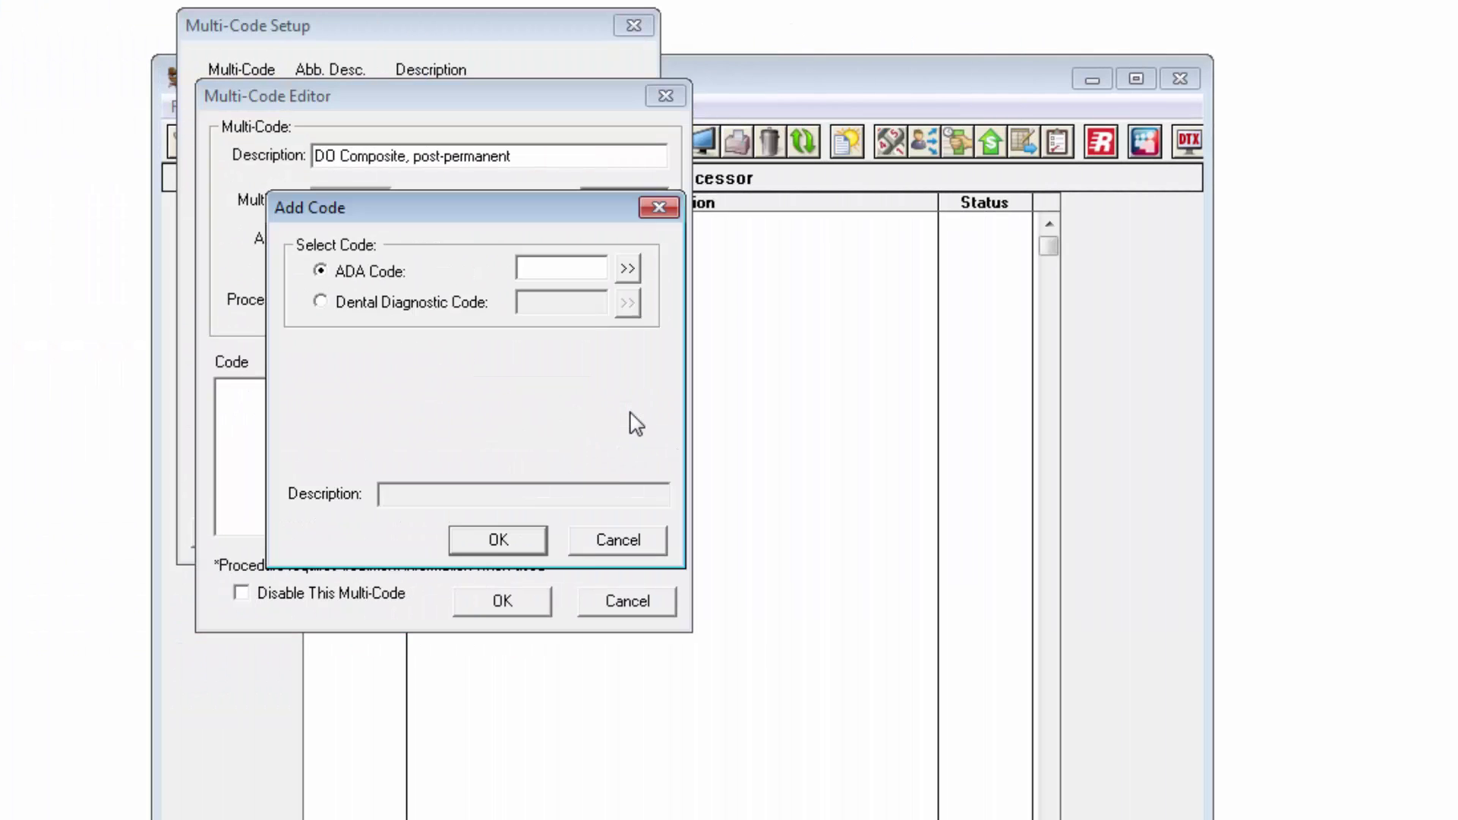
pyautogui.click(628, 269)
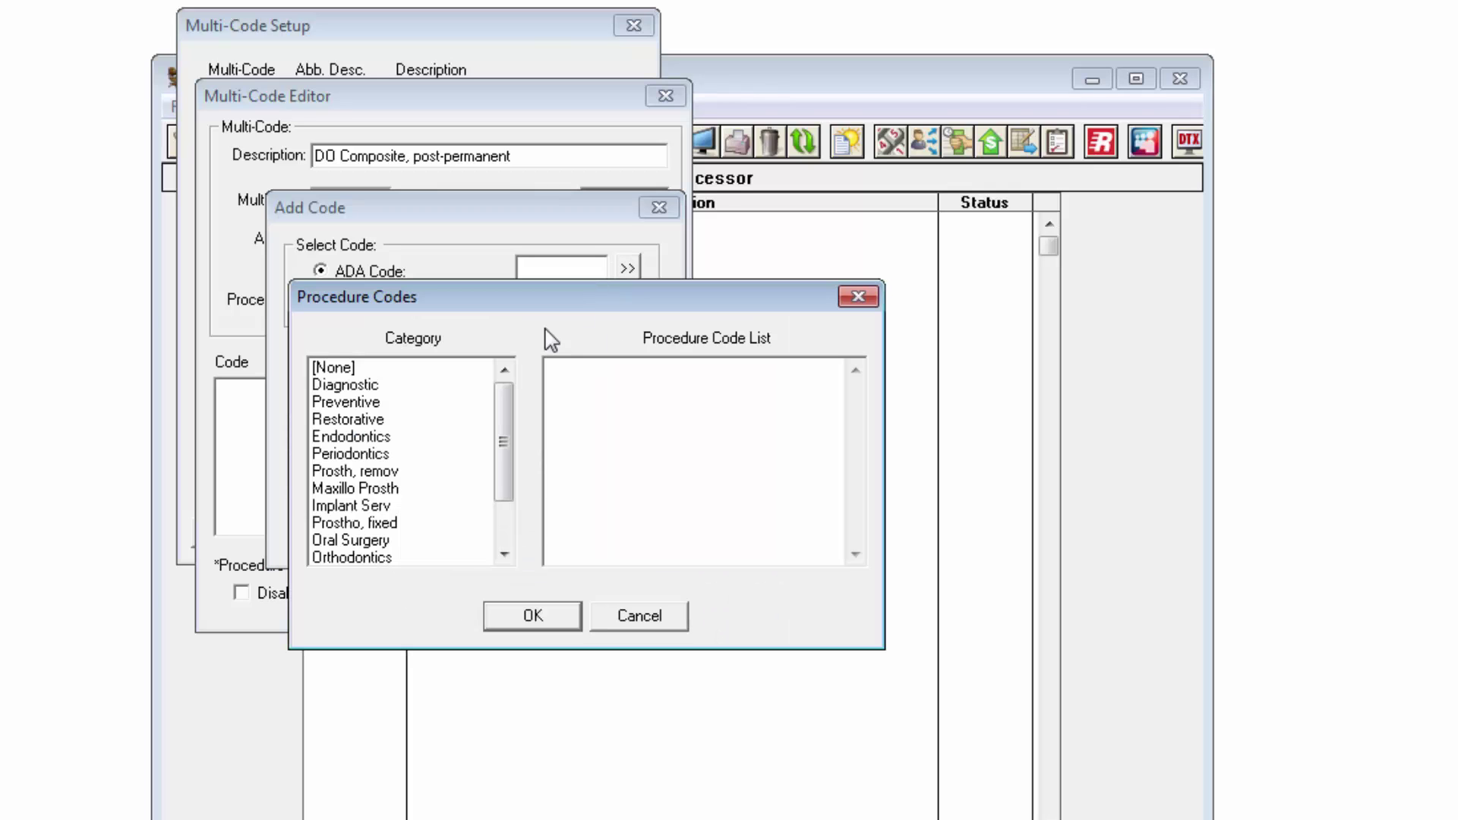
pyautogui.click(439, 418)
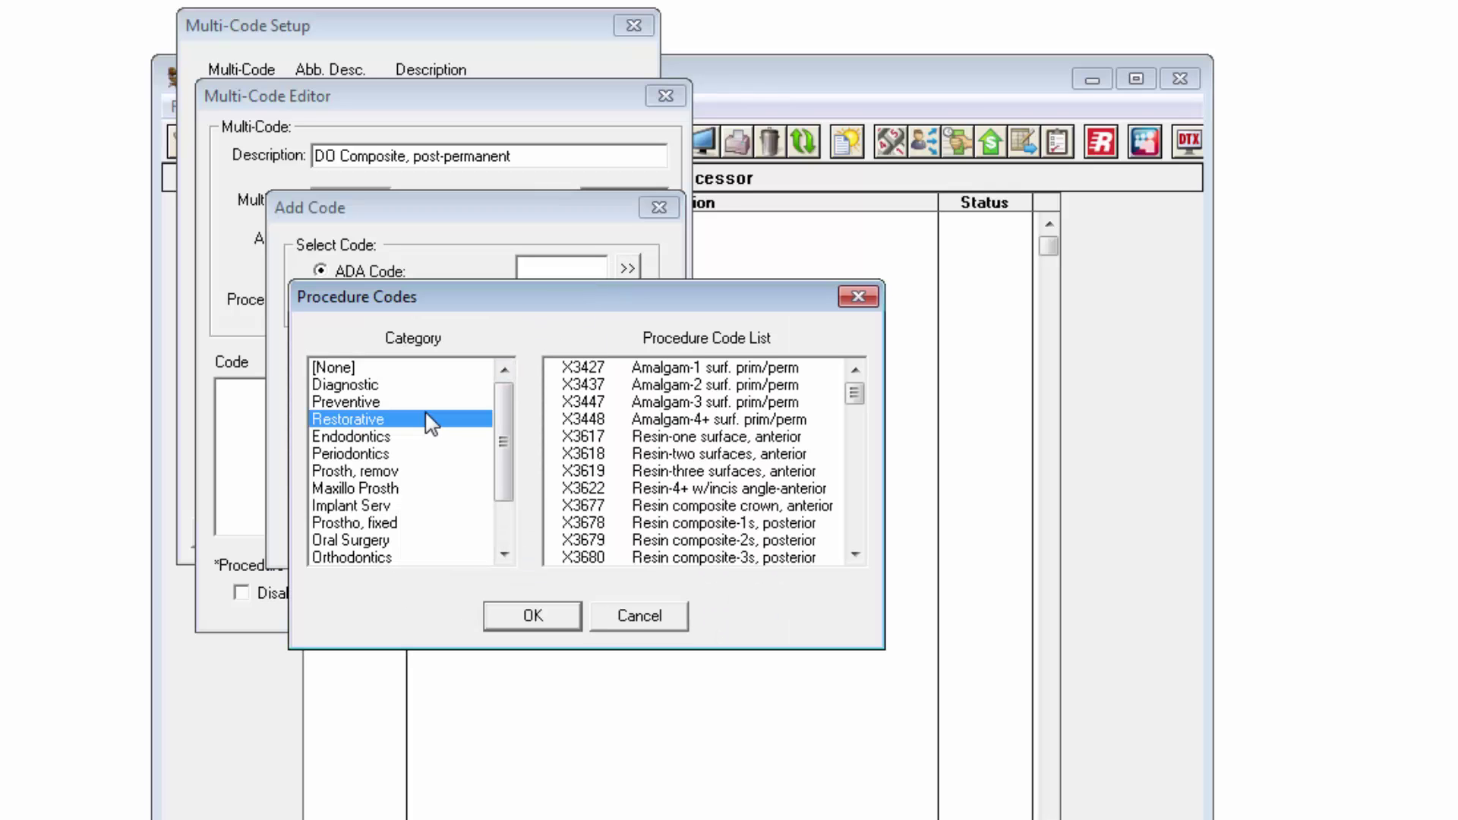
pyautogui.click(683, 540)
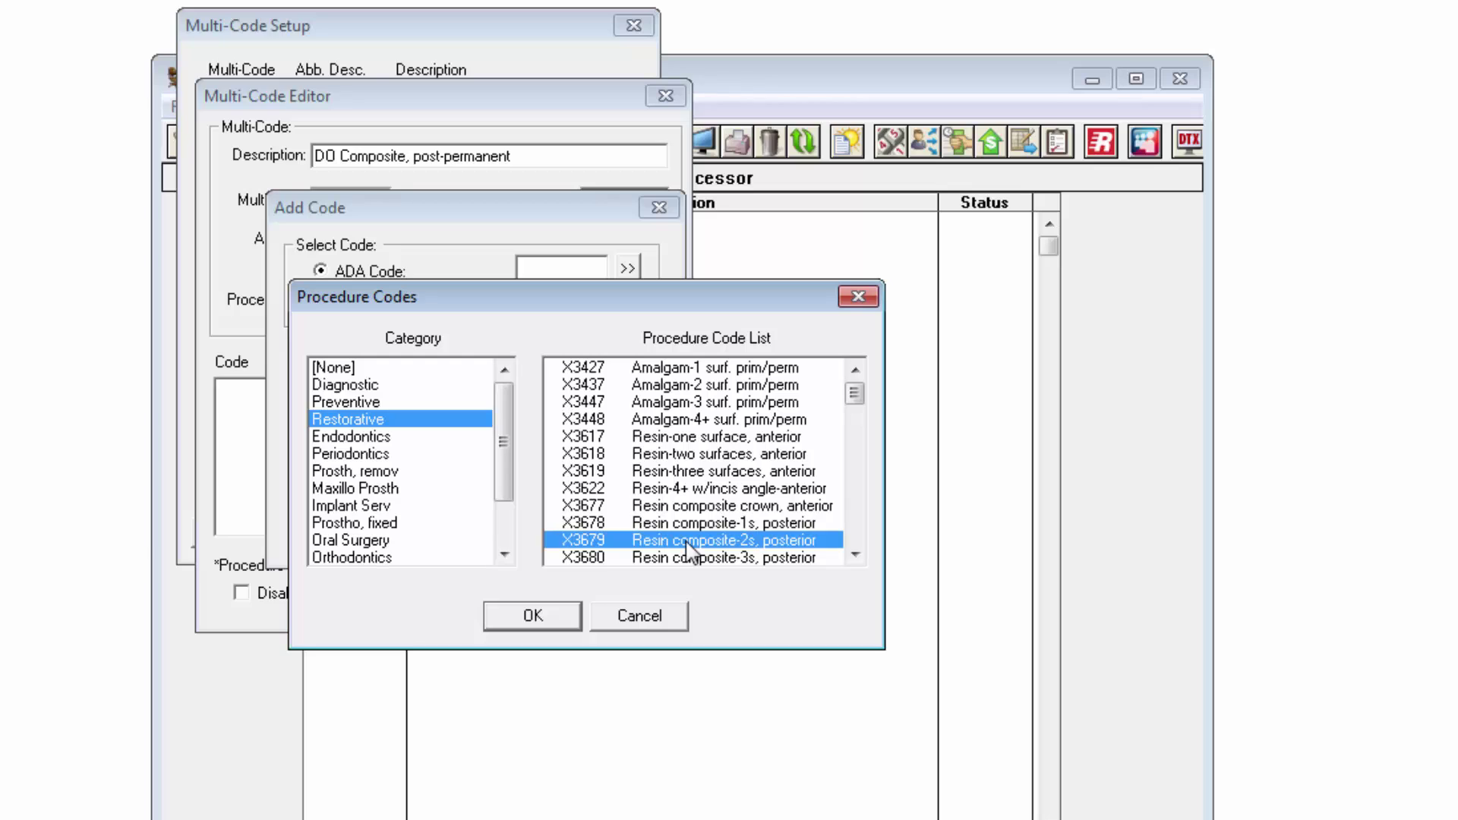
pyautogui.click(559, 621)
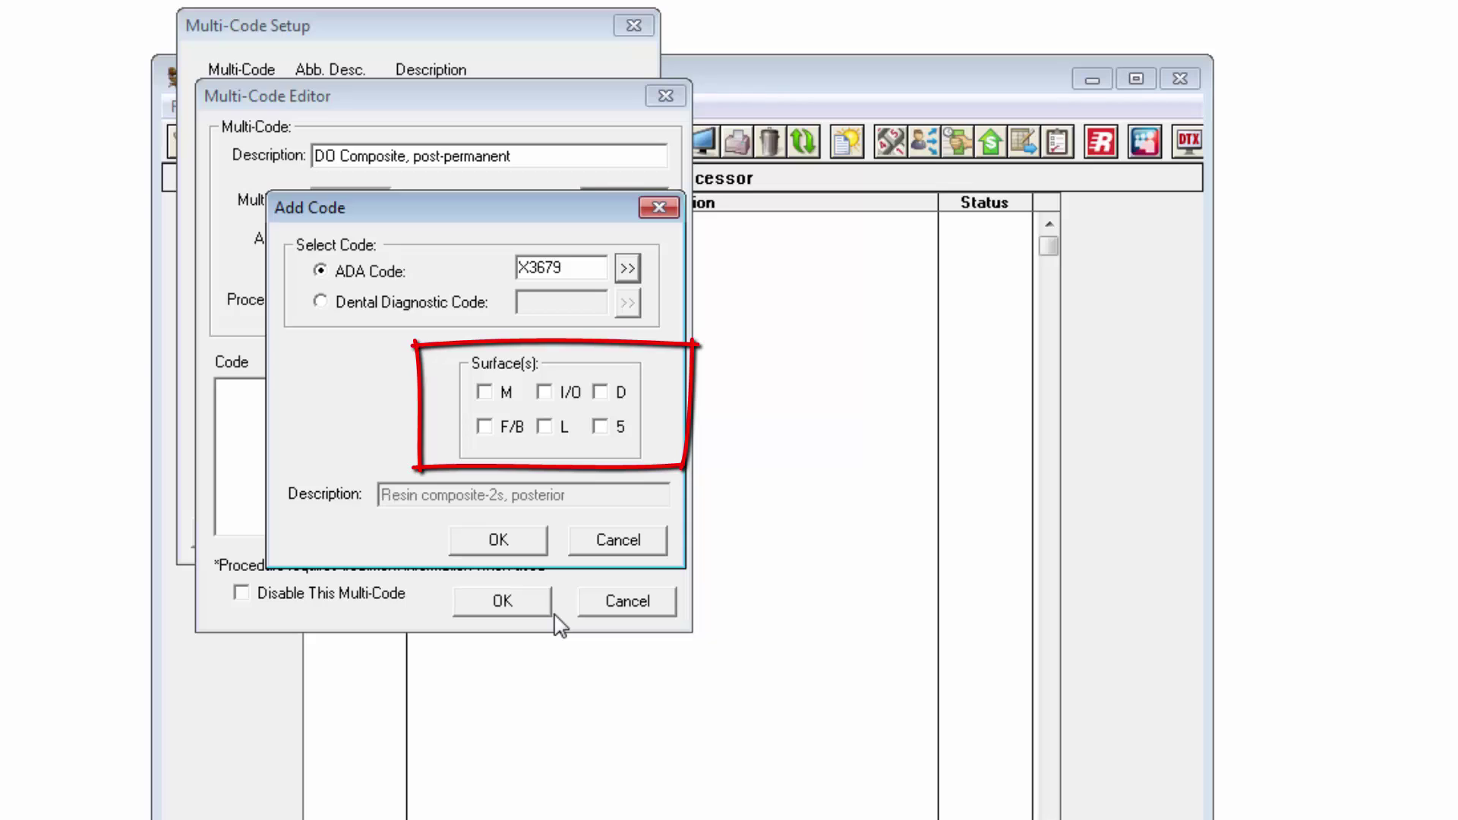
pyautogui.click(599, 391)
pyautogui.click(544, 391)
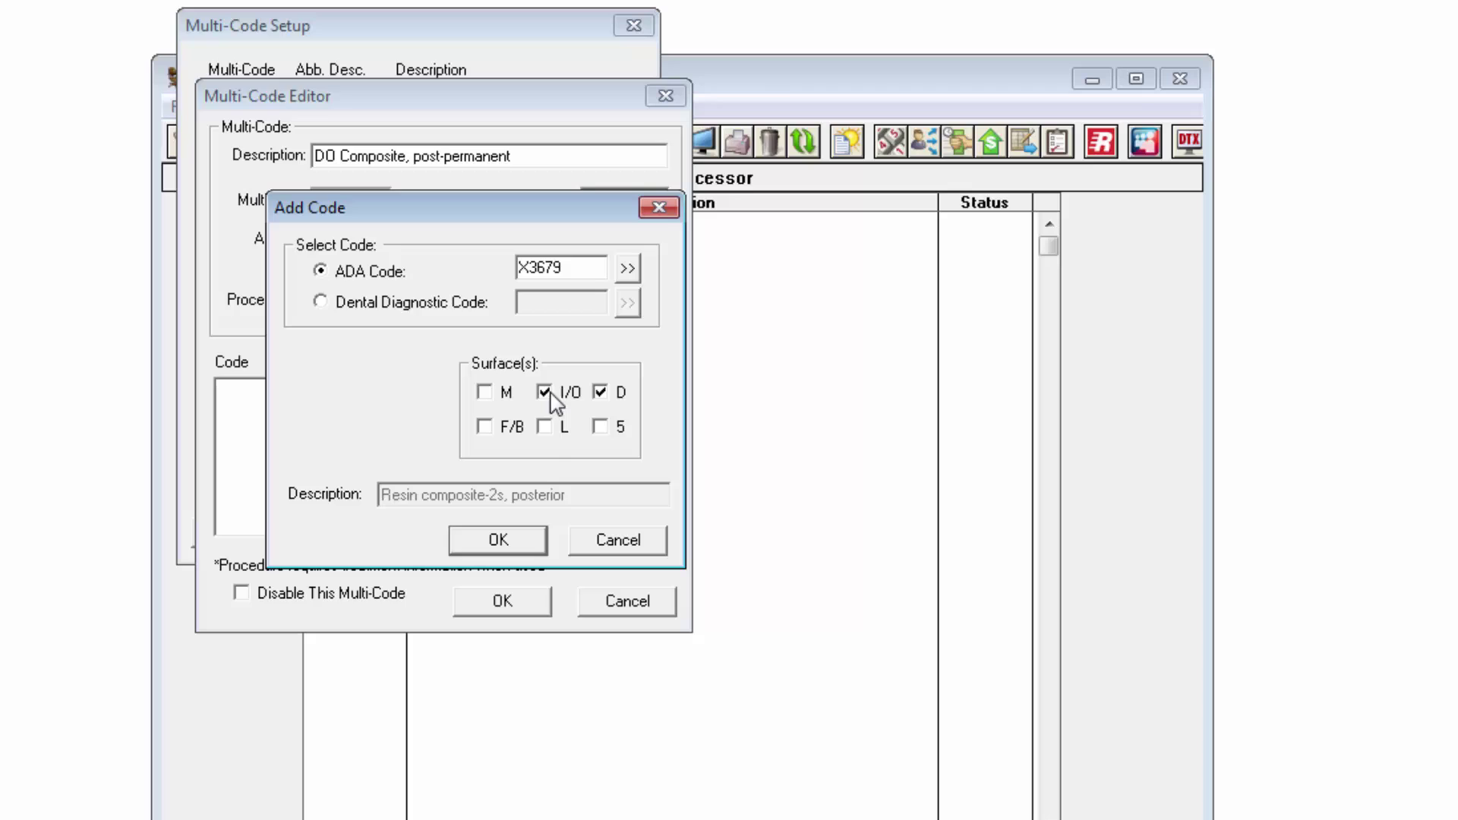
pyautogui.click(529, 546)
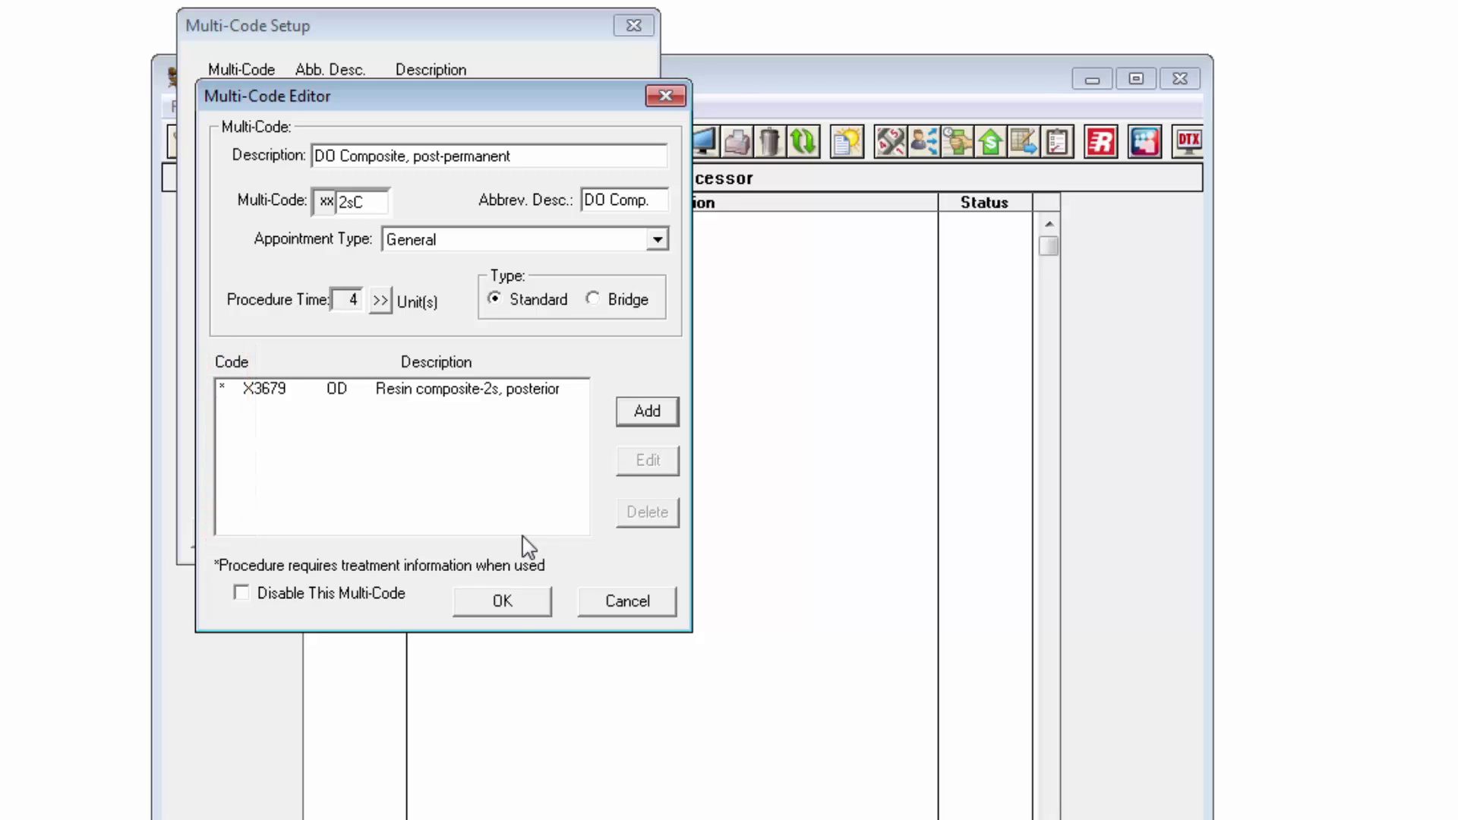
# Step: Save xx2sC, close Multi-Code Setup, and open Enter Procedure from the Ledger's Transaction menu
pyautogui.click(507, 601)
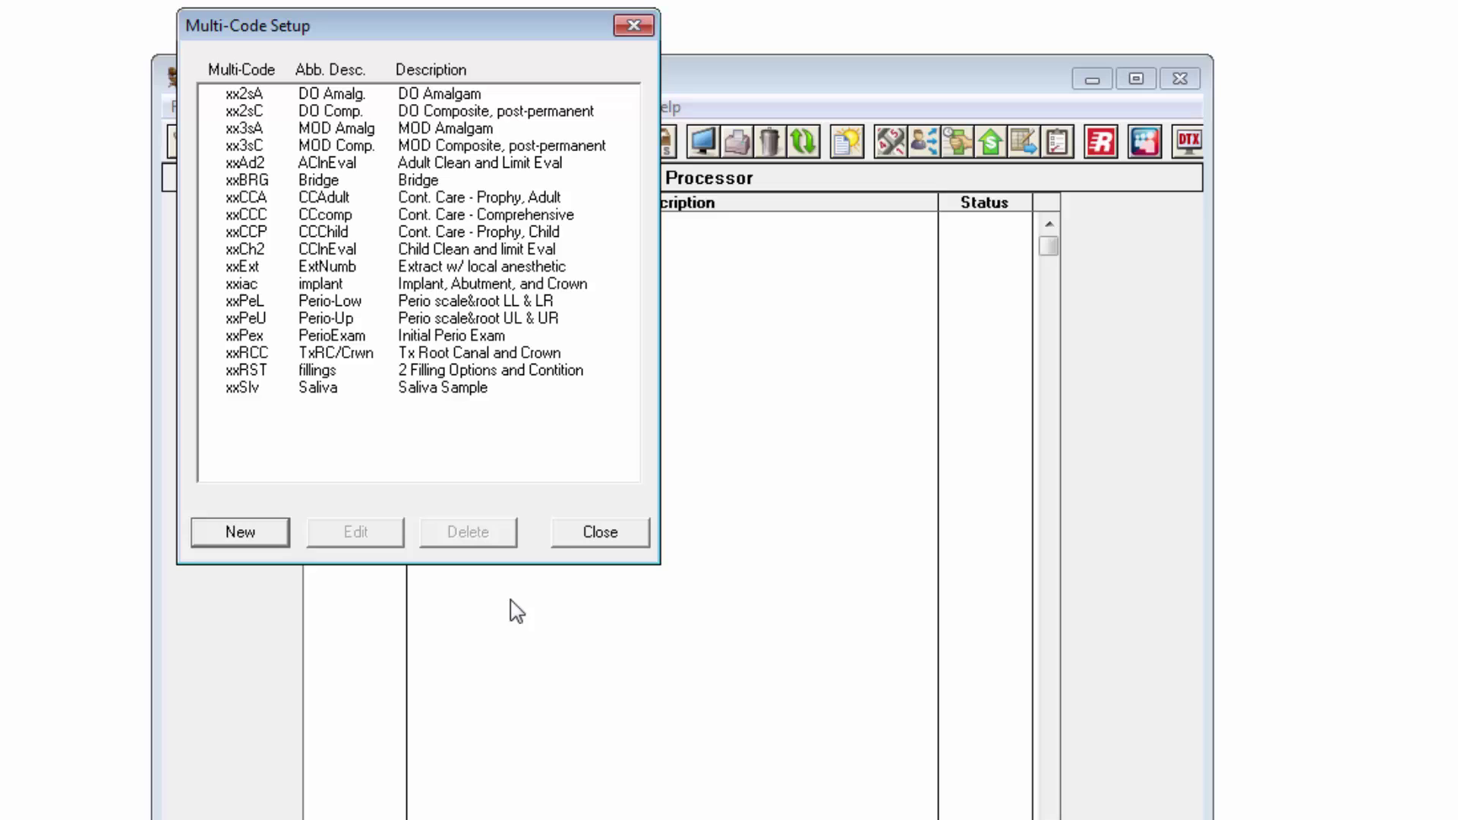
pyautogui.click(568, 542)
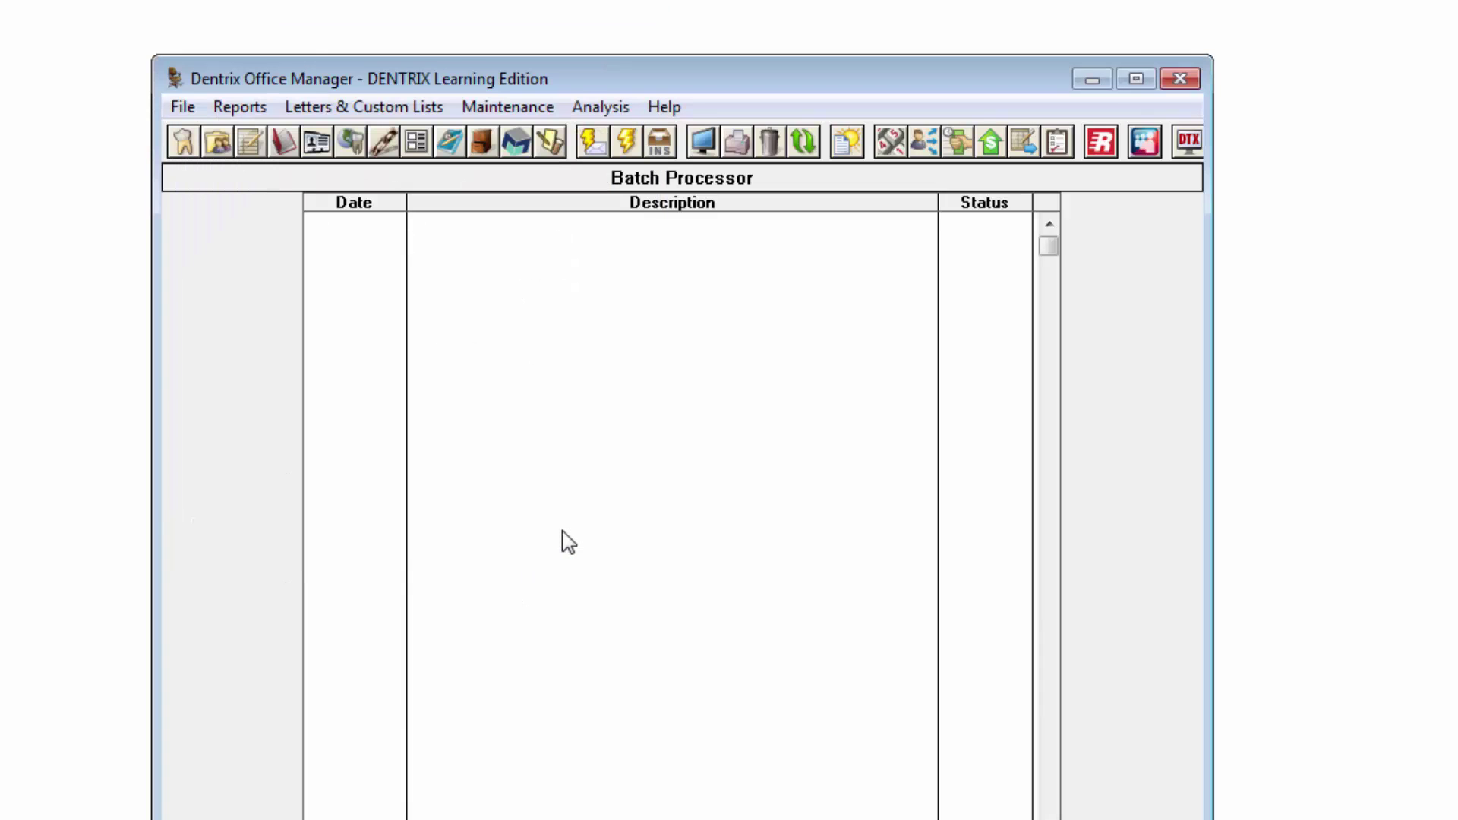
pyautogui.click(255, 148)
pyautogui.click(332, 46)
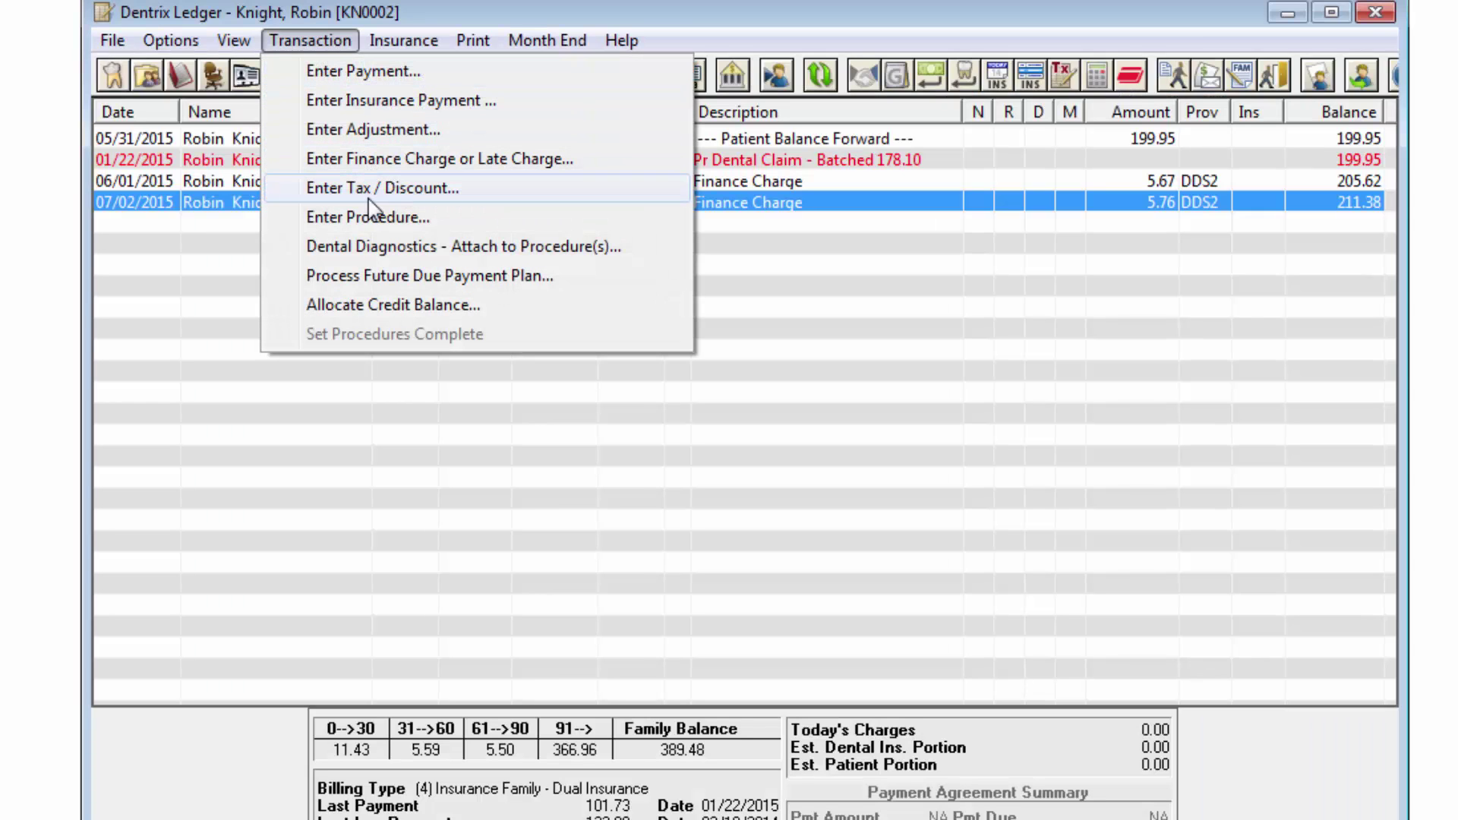
pyautogui.click(370, 220)
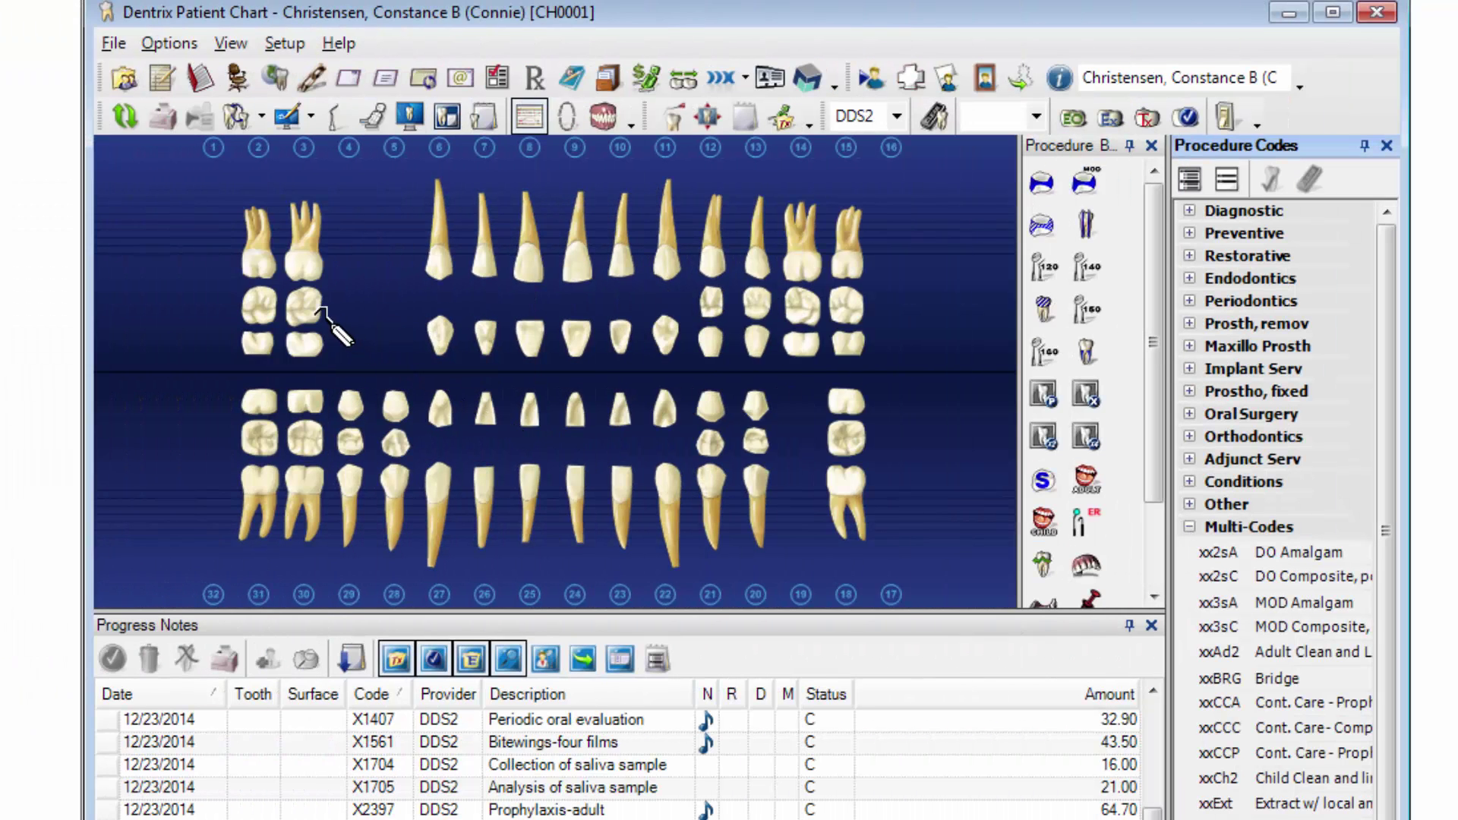
# Step: Select teeth 3–6 and post the xxBRG Bridge multi-code as treatment-planned
pyautogui.moveTo(319, 309); pyautogui.dragTo(448, 334)
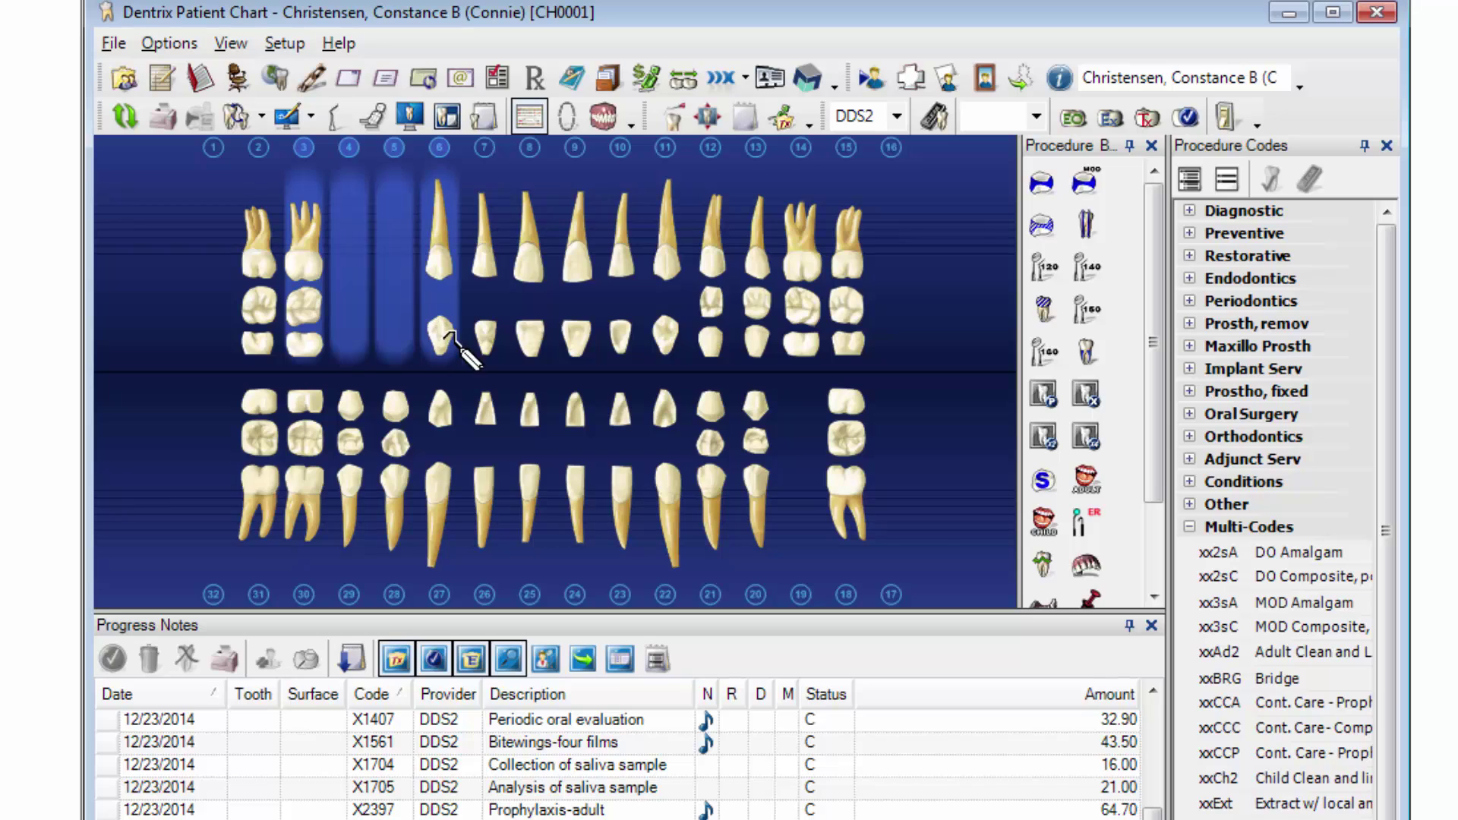
pyautogui.click(1220, 678)
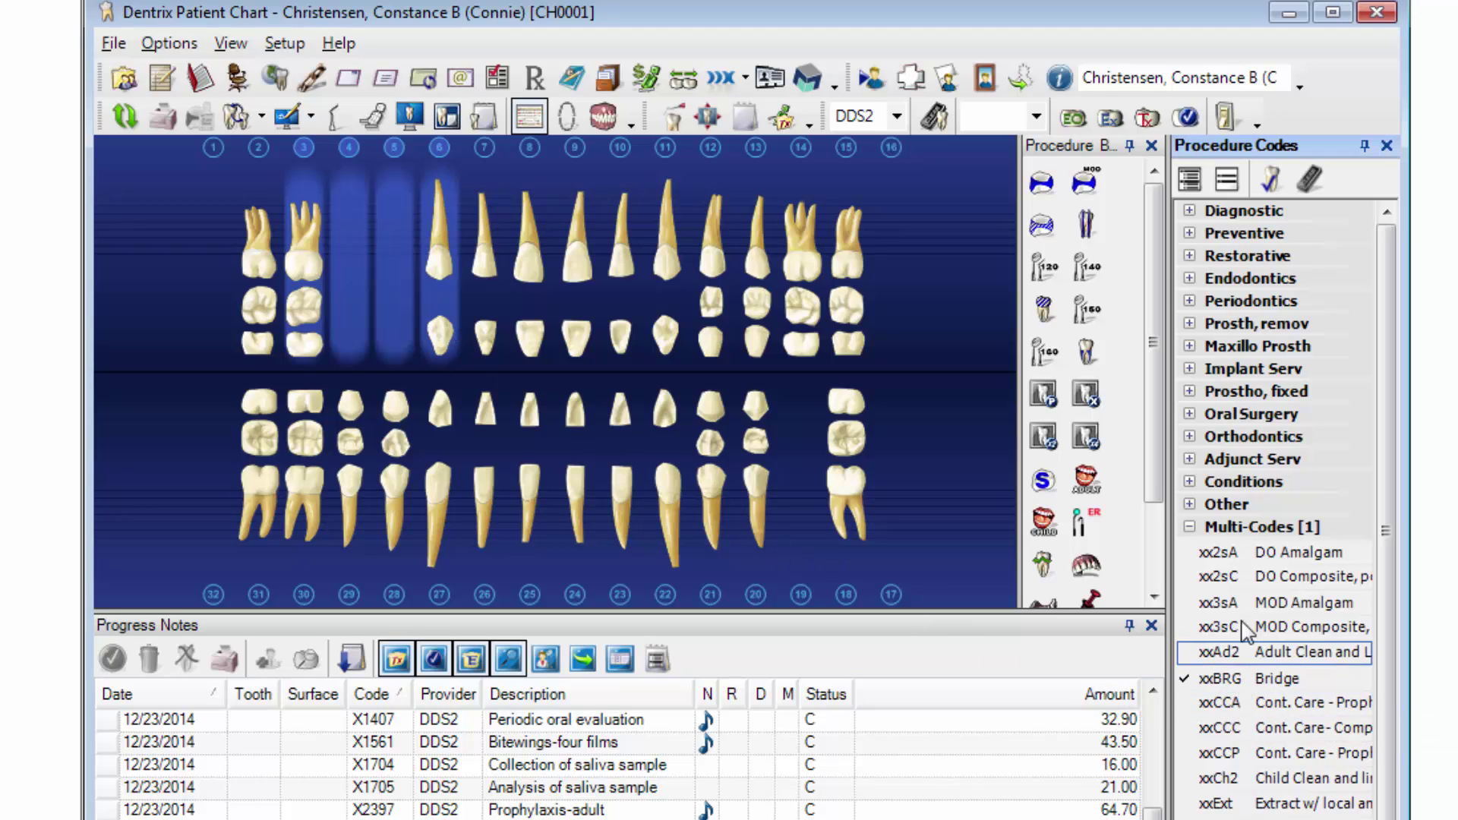
pyautogui.click(1270, 179)
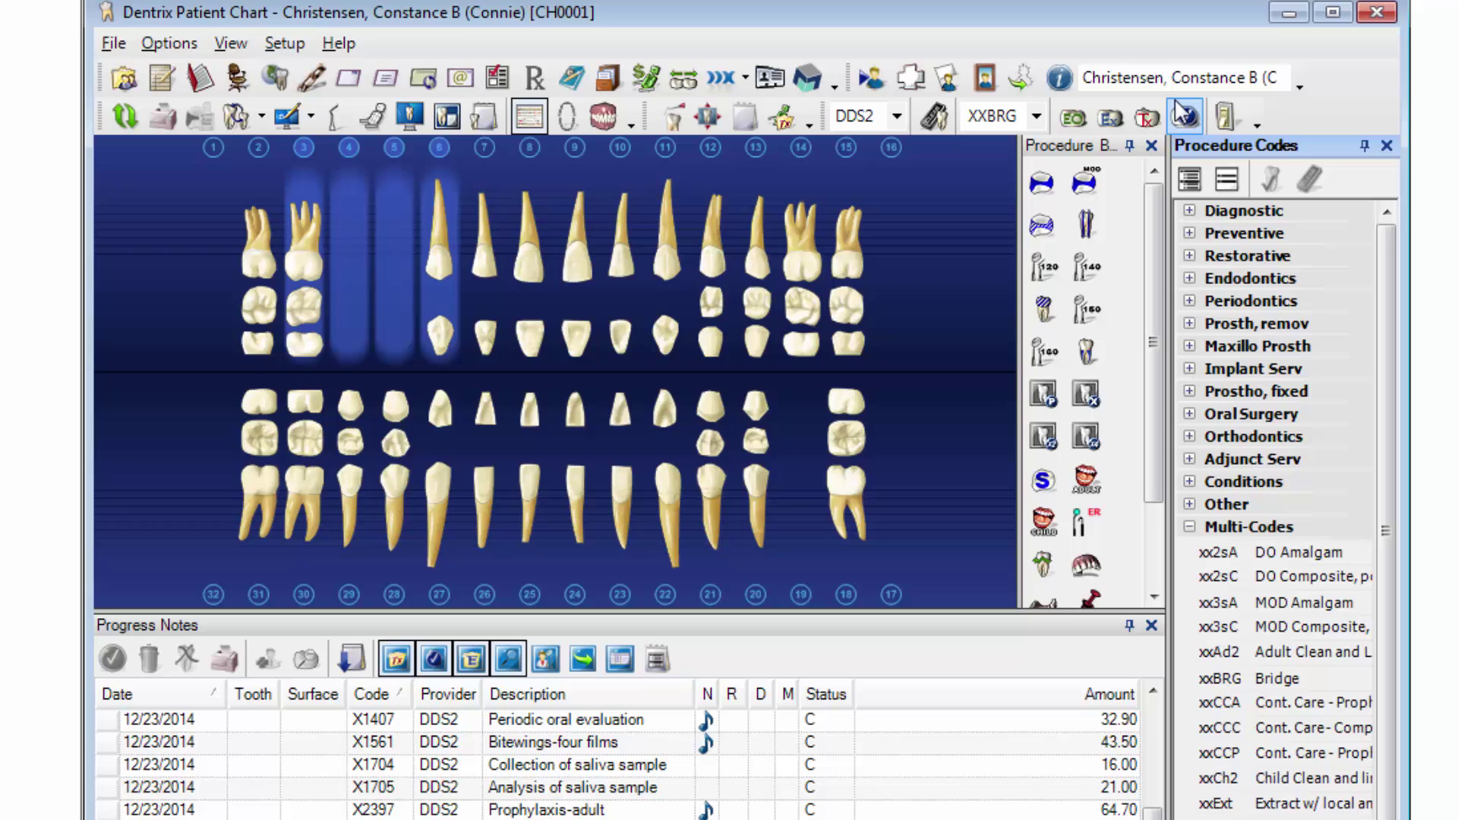
pyautogui.click(1147, 118)
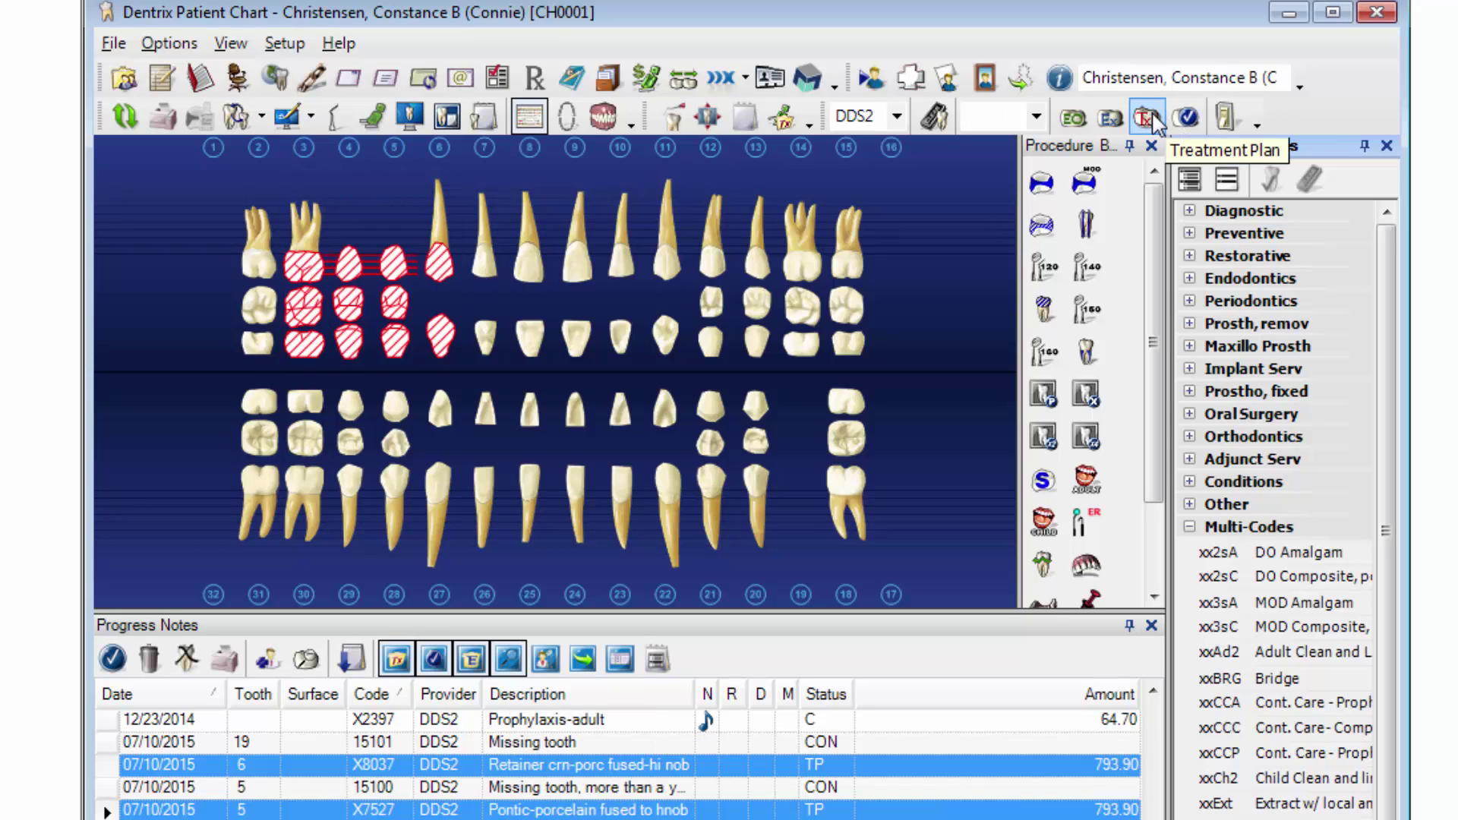